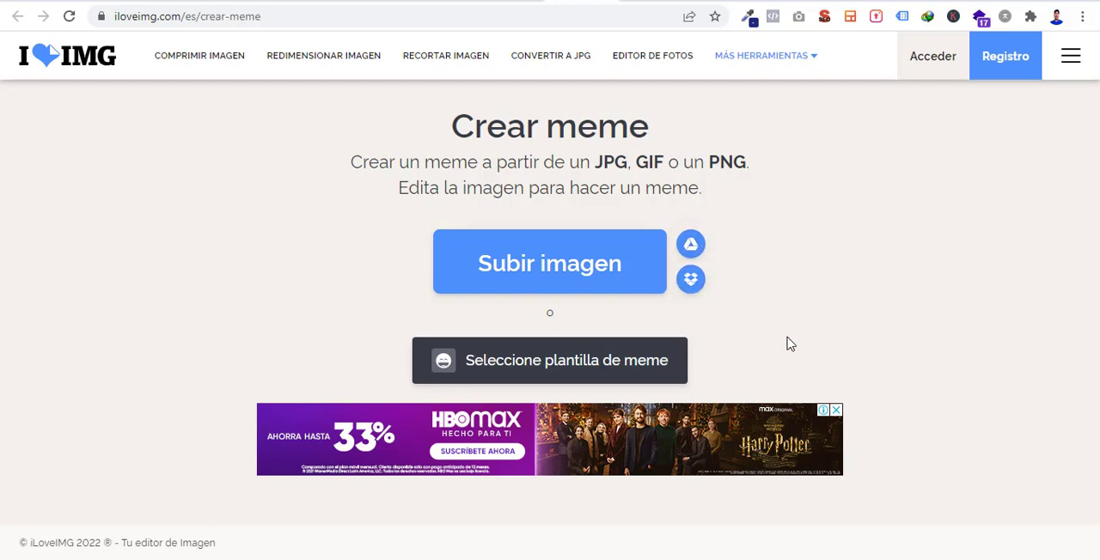
- Open the meme template gallery and browse through the available templates
click(612, 371)
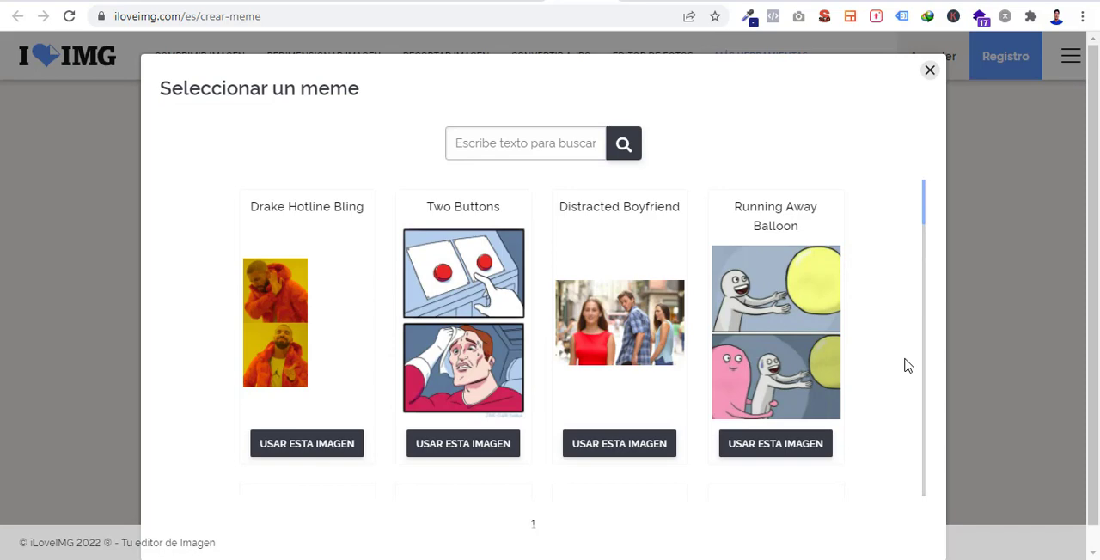
scroll(907, 366, down, 3)
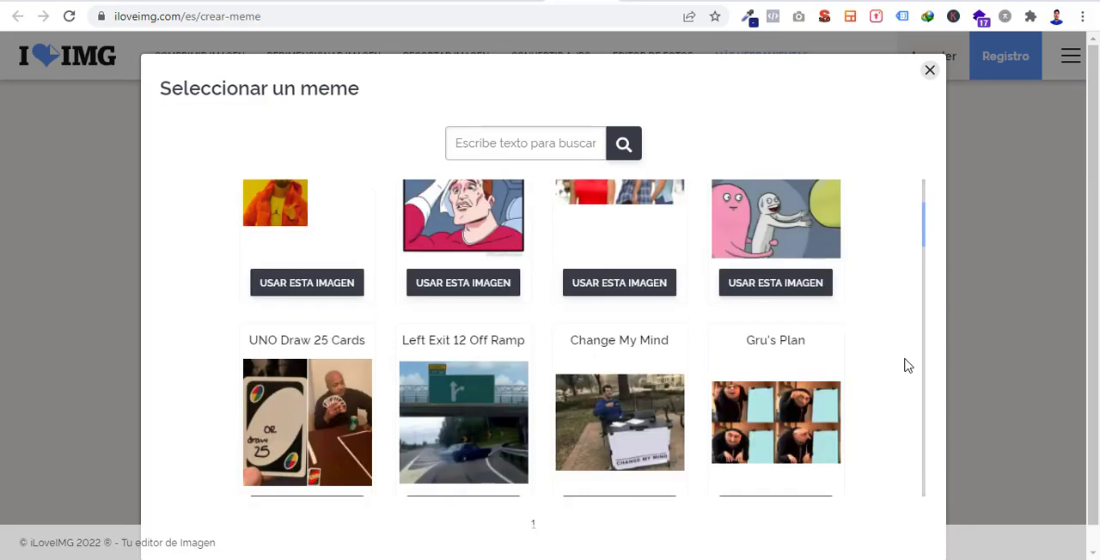
scroll(907, 366, down, 3)
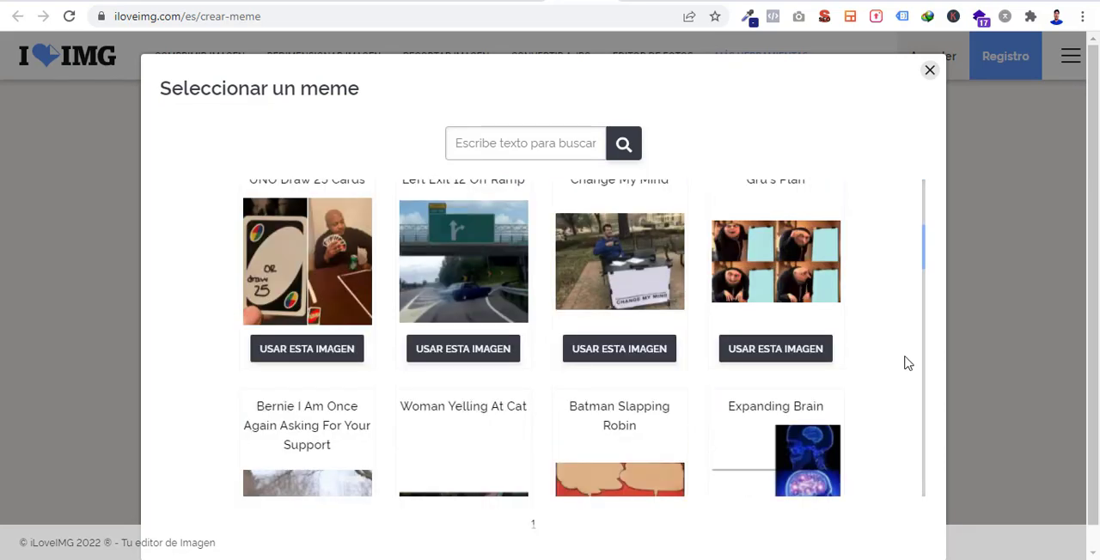
scroll(908, 364, down, 1)
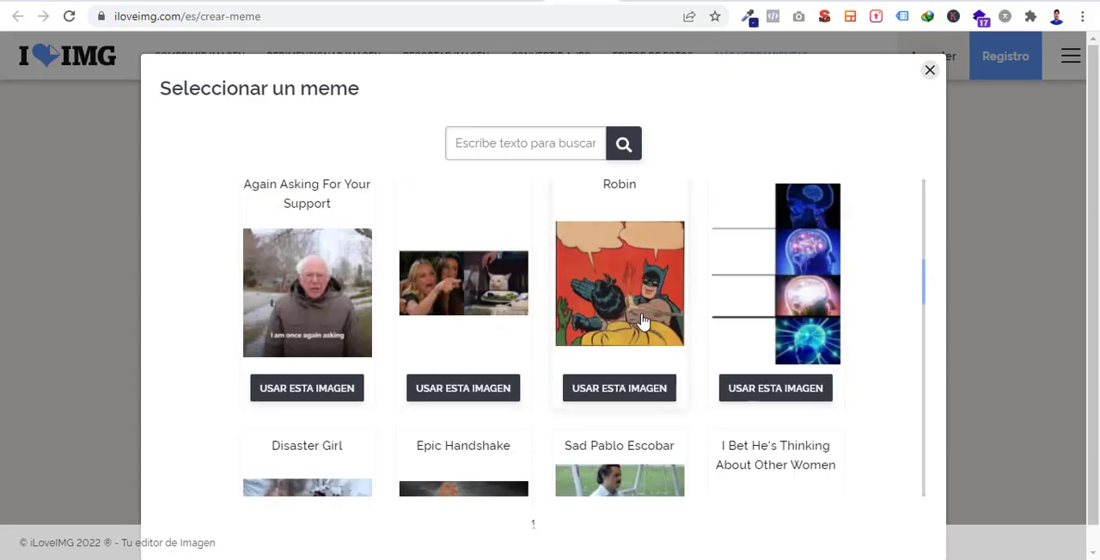
scroll(740, 359, down, 2)
scroll(738, 357, down, 2)
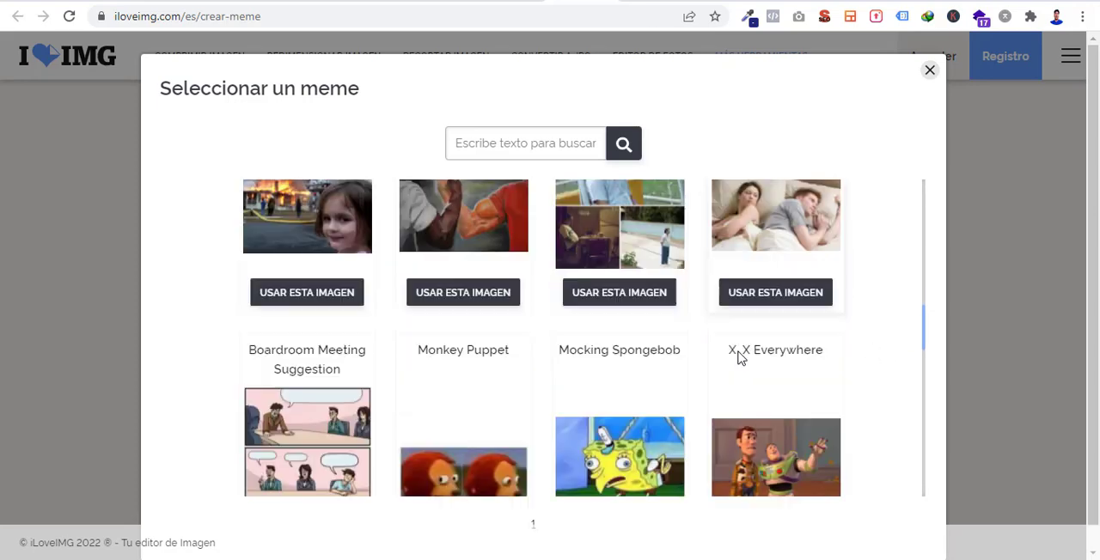
scroll(467, 319, down, 2)
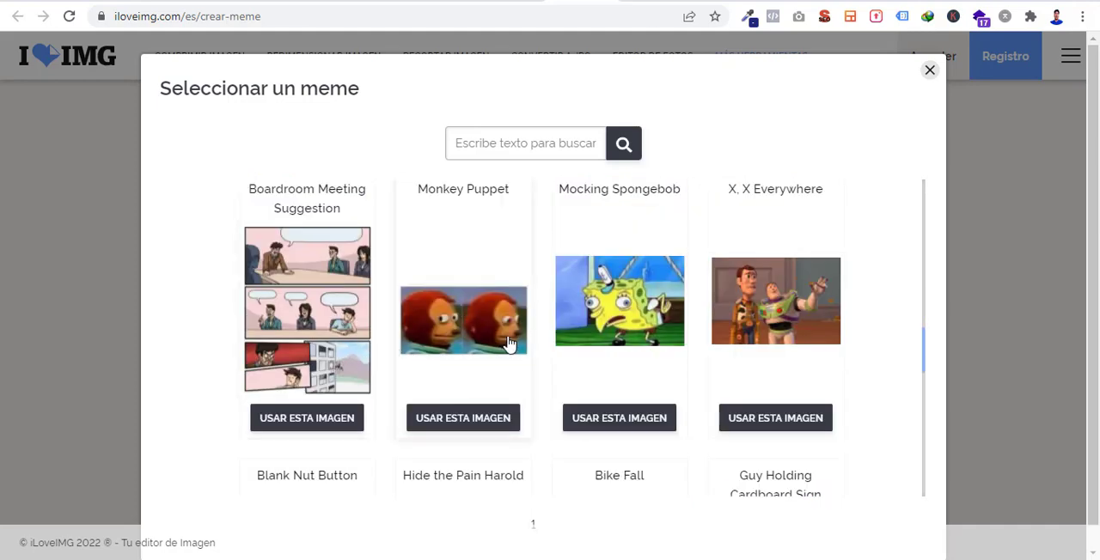
scroll(706, 370, down, 1)
scroll(706, 371, down, 2)
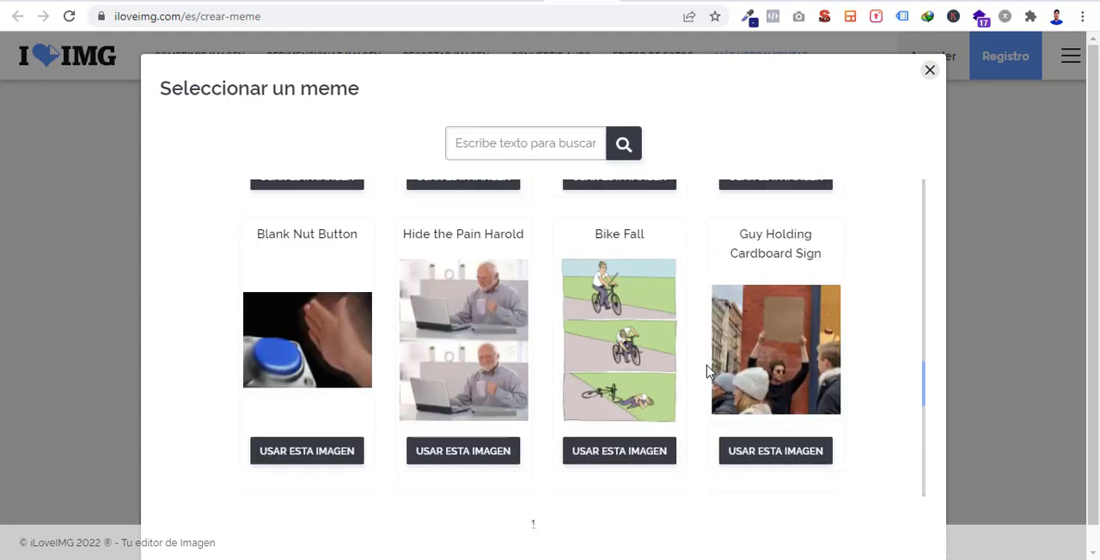
scroll(706, 371, down, 4)
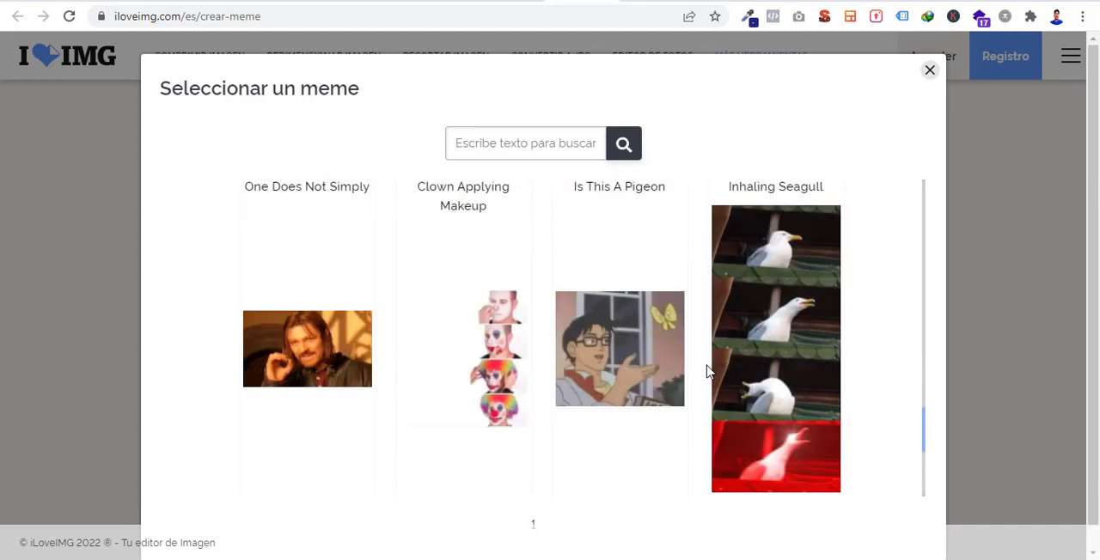
scroll(706, 371, down, 3)
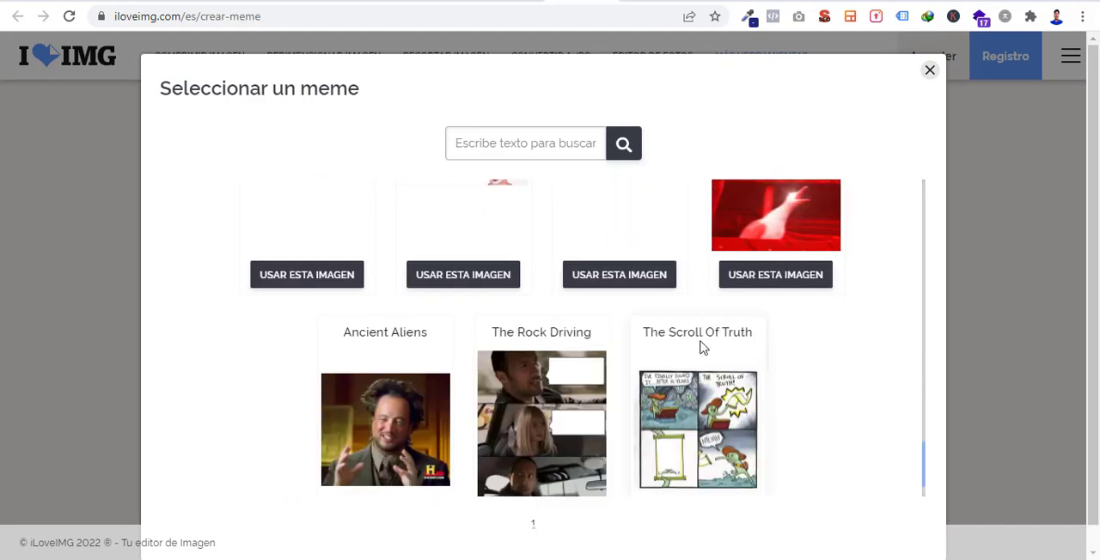
scroll(706, 370, down, 1)
scroll(628, 361, up, 4)
scroll(628, 361, up, 12)
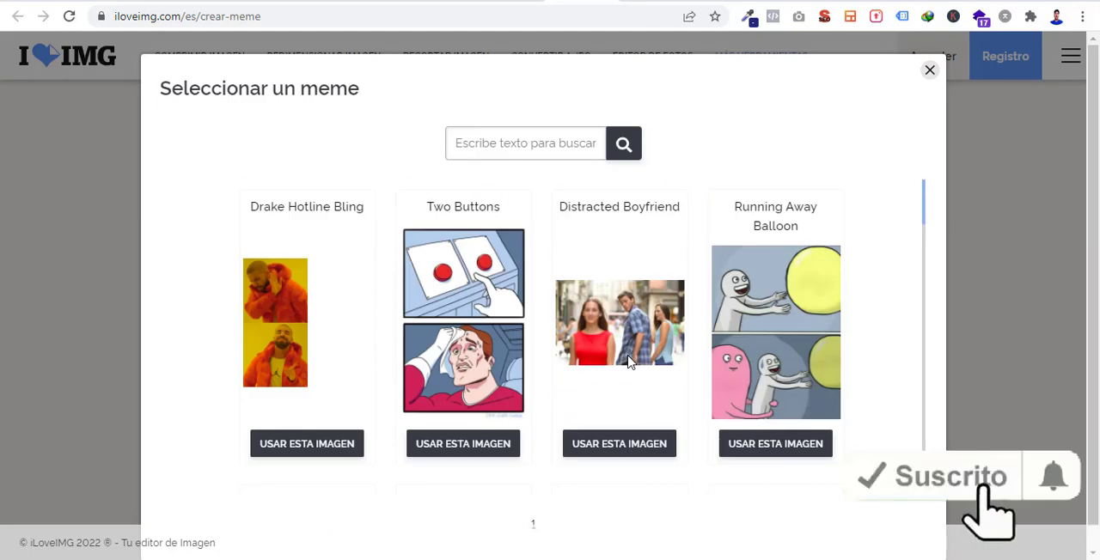
scroll(619, 361, down, 1)
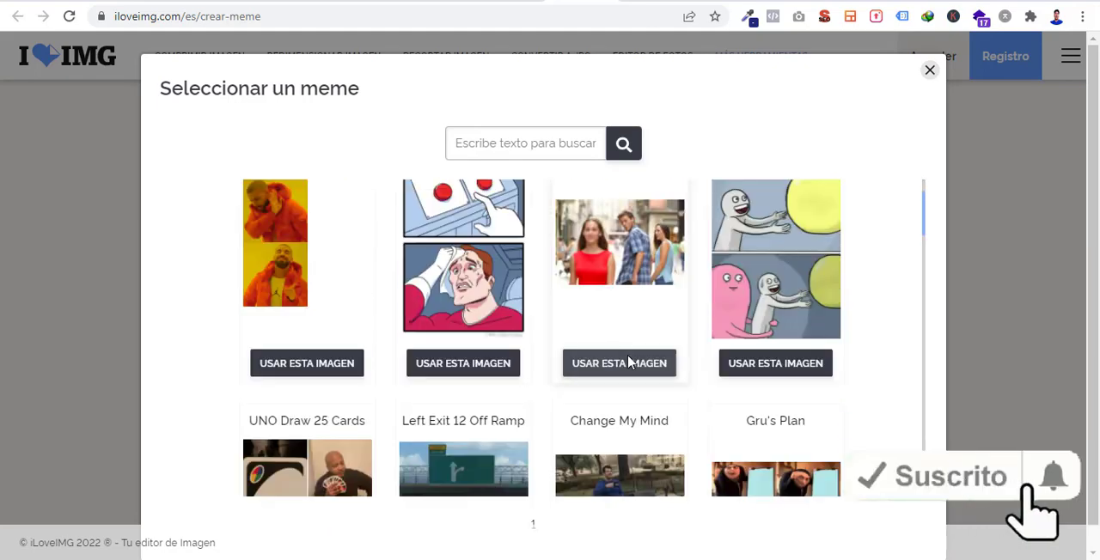
- Use the Running Away Balloon template and move the default caption onto the yellow balloon
click(774, 280)
scroll(739, 326, down, 1)
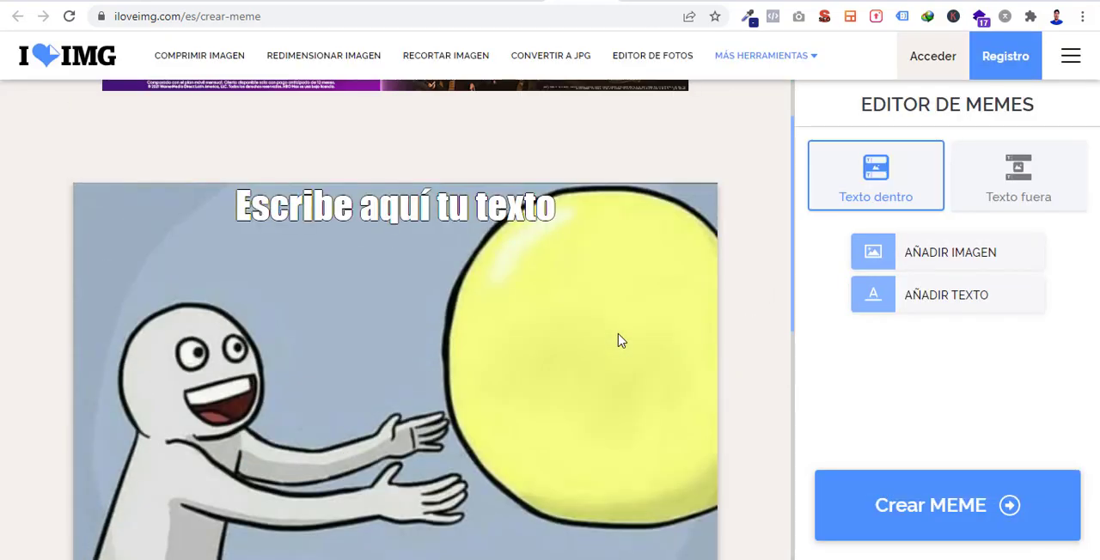
drag(428, 203, 531, 316)
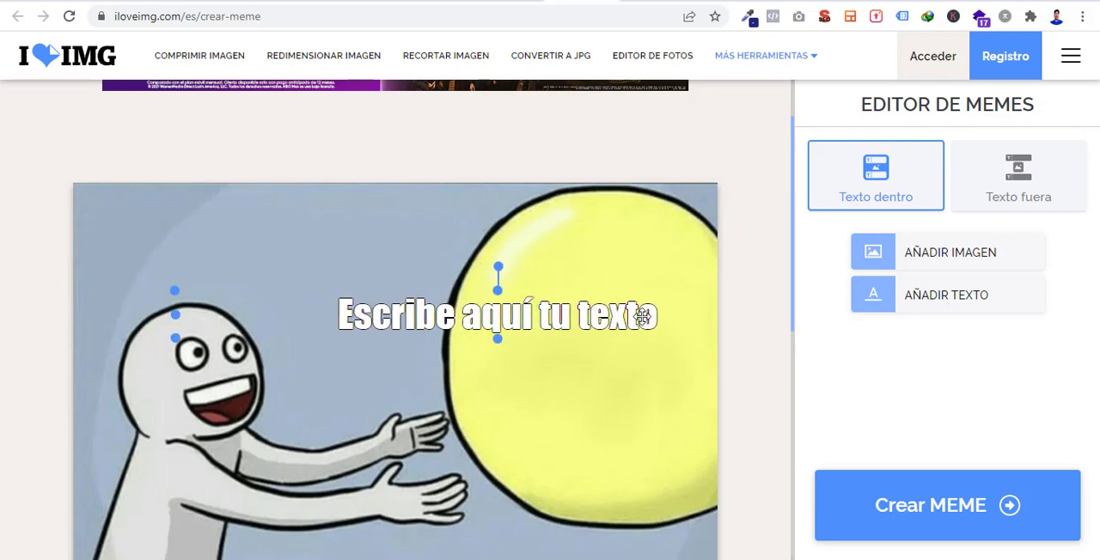
- Replace the caption's placeholder text with "Tus ganancias"
double_click(642, 316)
click(639, 318)
drag(659, 318, 346, 349)
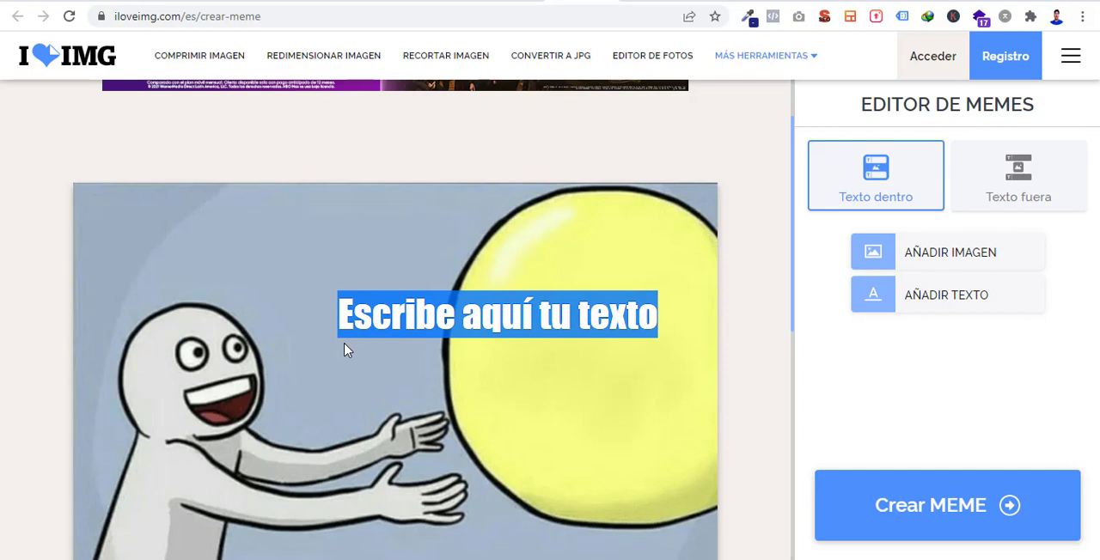
text(T)
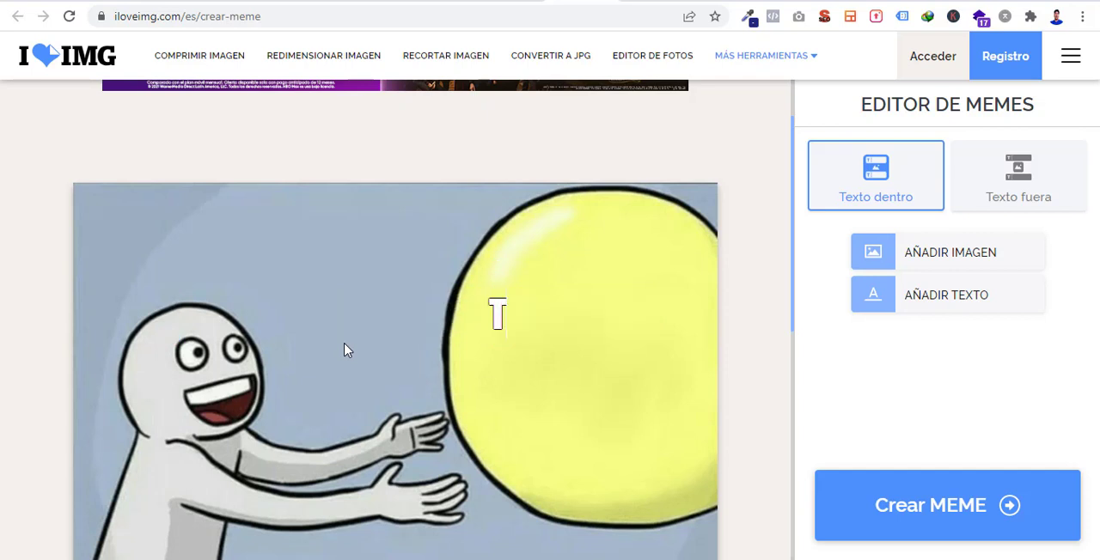
text(us)
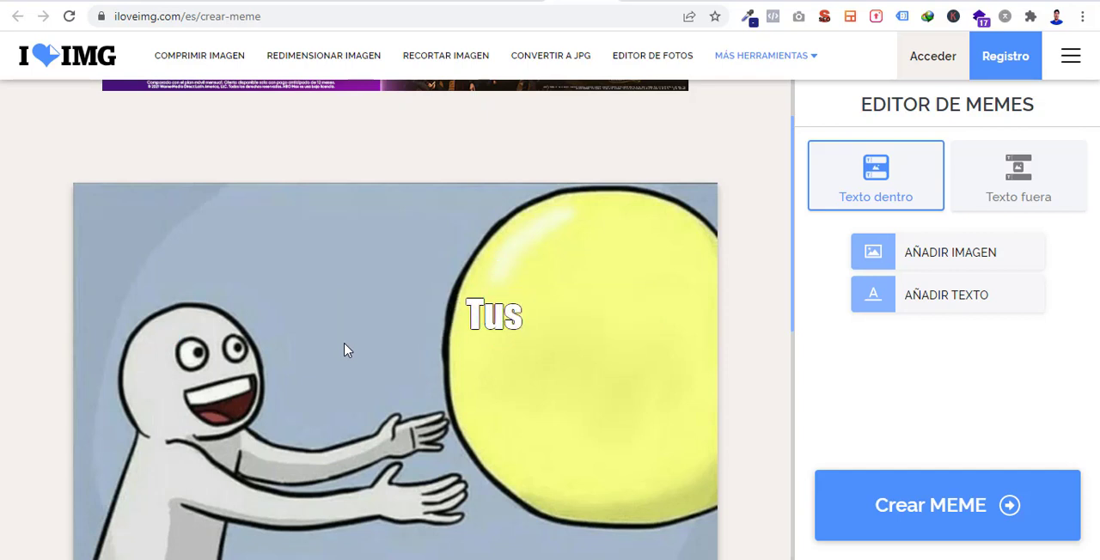
text( gan)
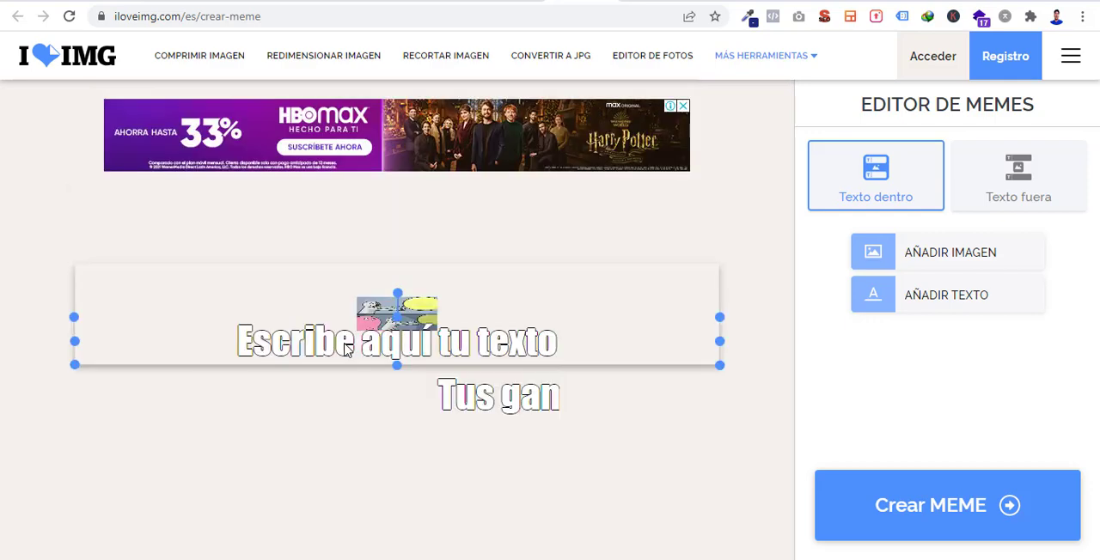
text(ancias)
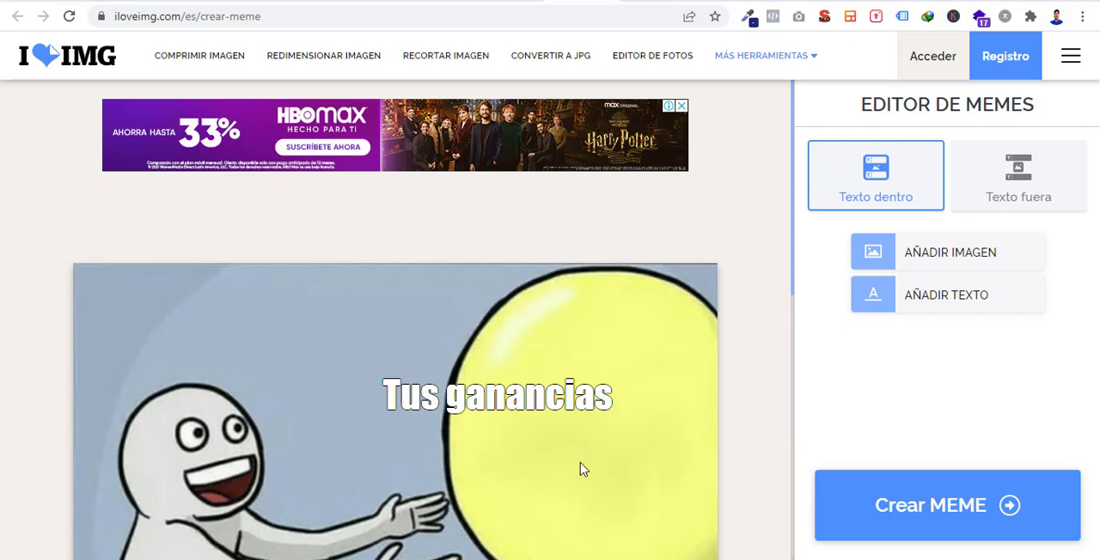
- Move the "Tus ganancias" caption toward the balloon's right side and make its text bold
click(545, 391)
drag(545, 395, 598, 429)
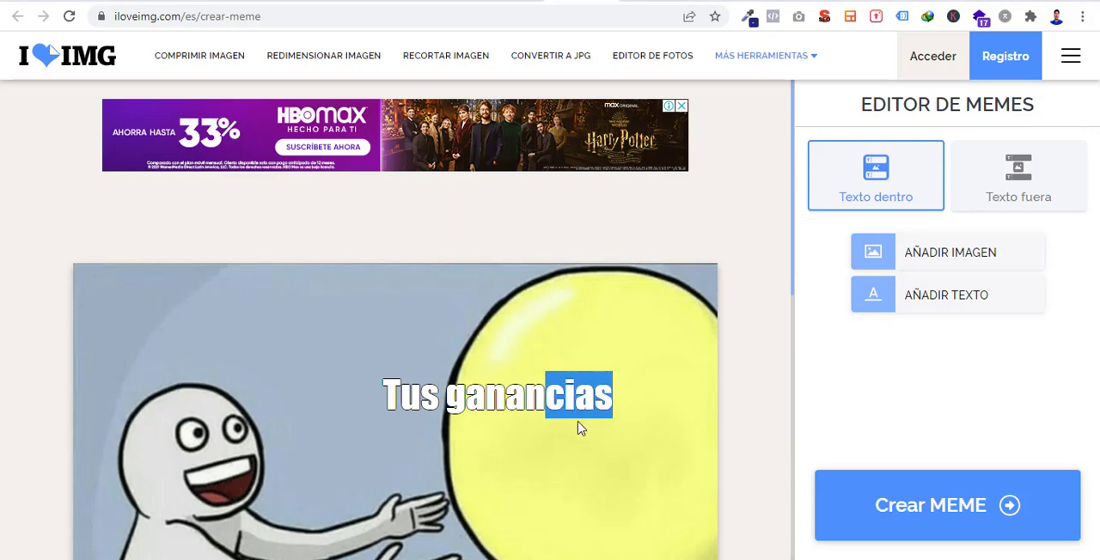
click(505, 406)
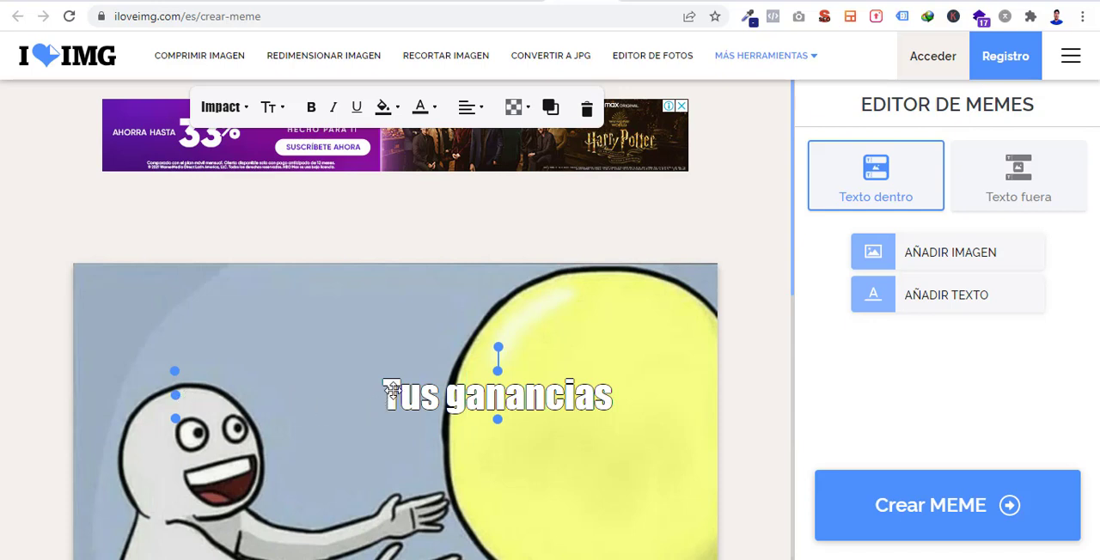
drag(381, 405, 476, 415)
click(663, 423)
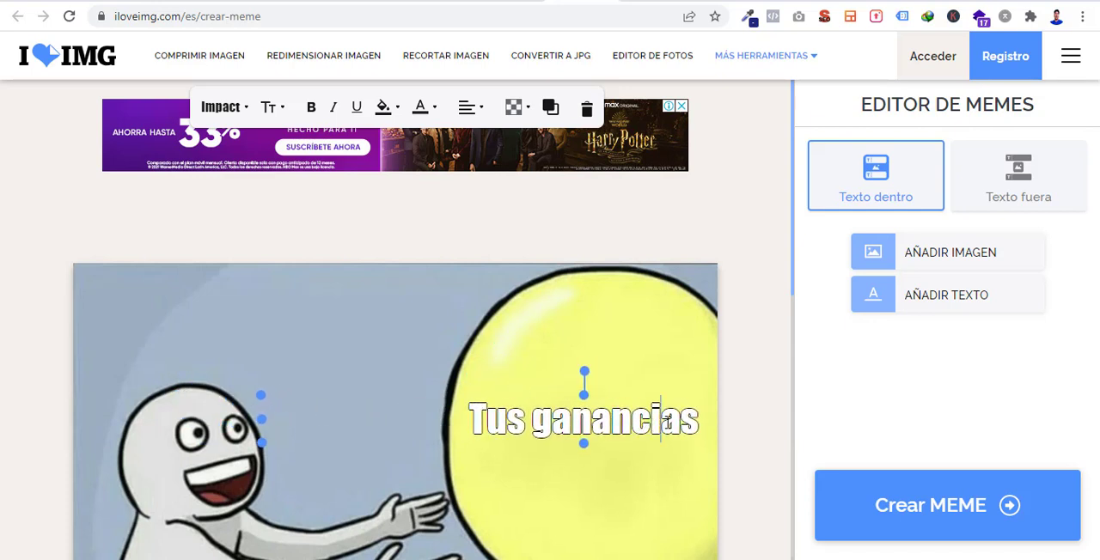
drag(698, 421, 472, 425)
click(312, 110)
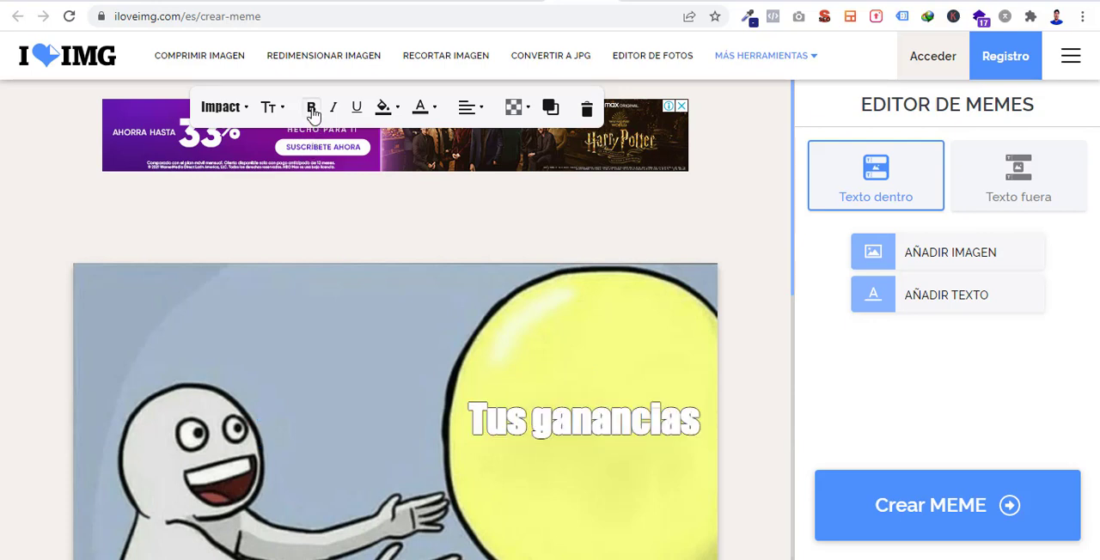
- Set the "Tus ganancias" caption's font color to black and nudge it slightly lower
click(436, 107)
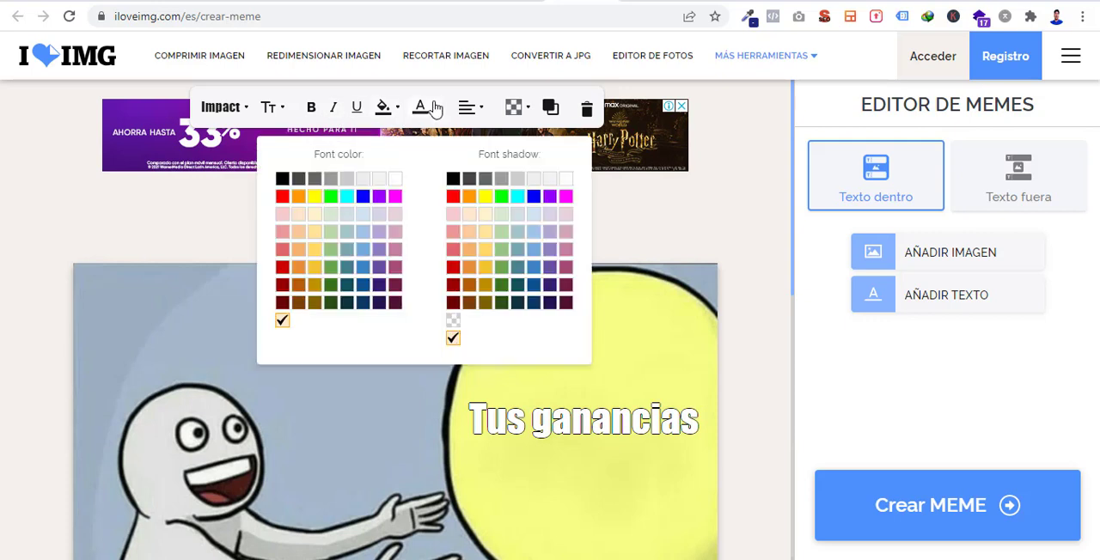
click(284, 180)
click(640, 374)
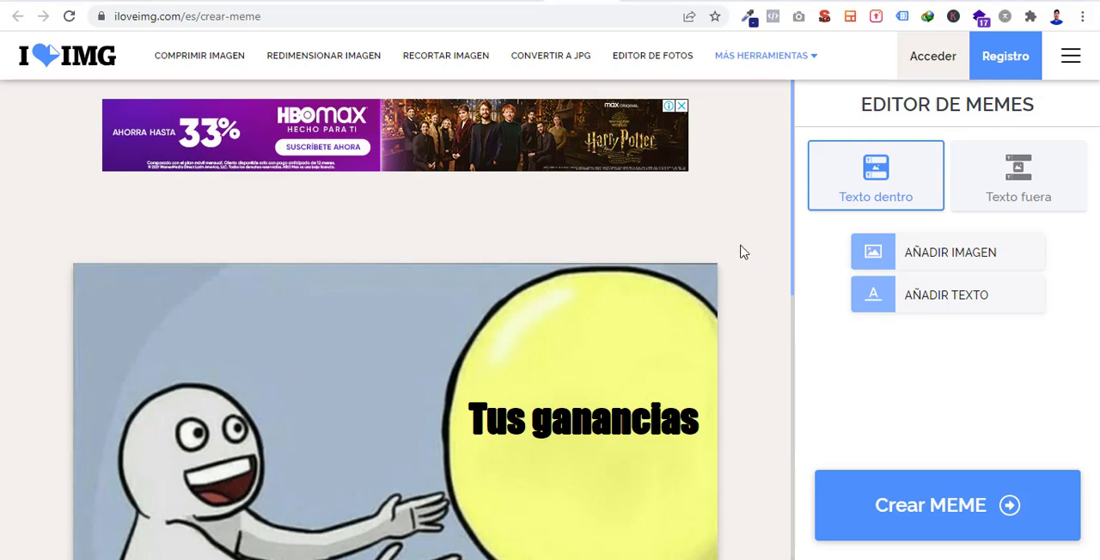
drag(610, 428, 620, 453)
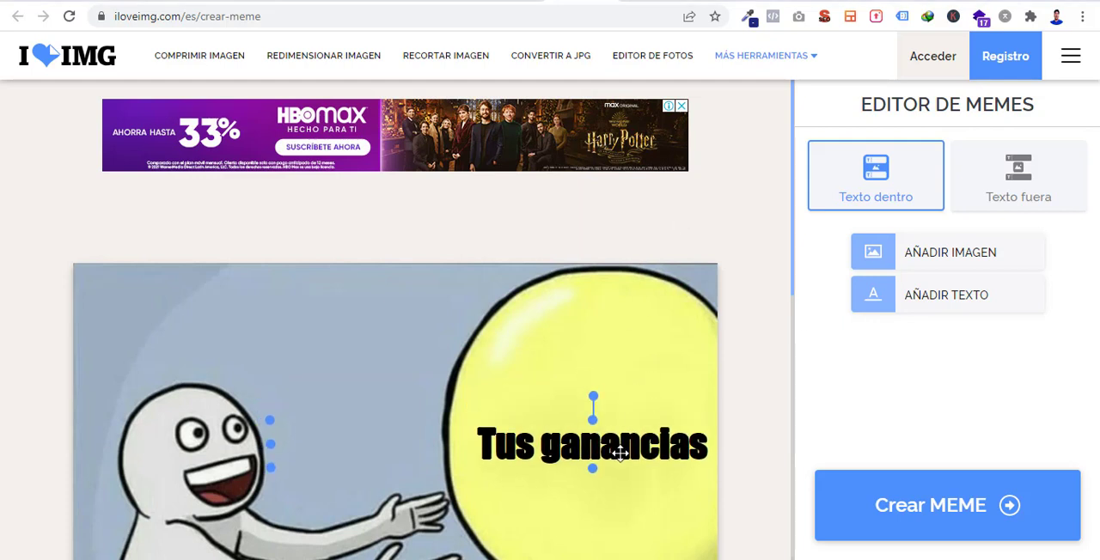
- Add a new text box and move it down into the lower panel beside the white character
scroll(653, 442, down, 7)
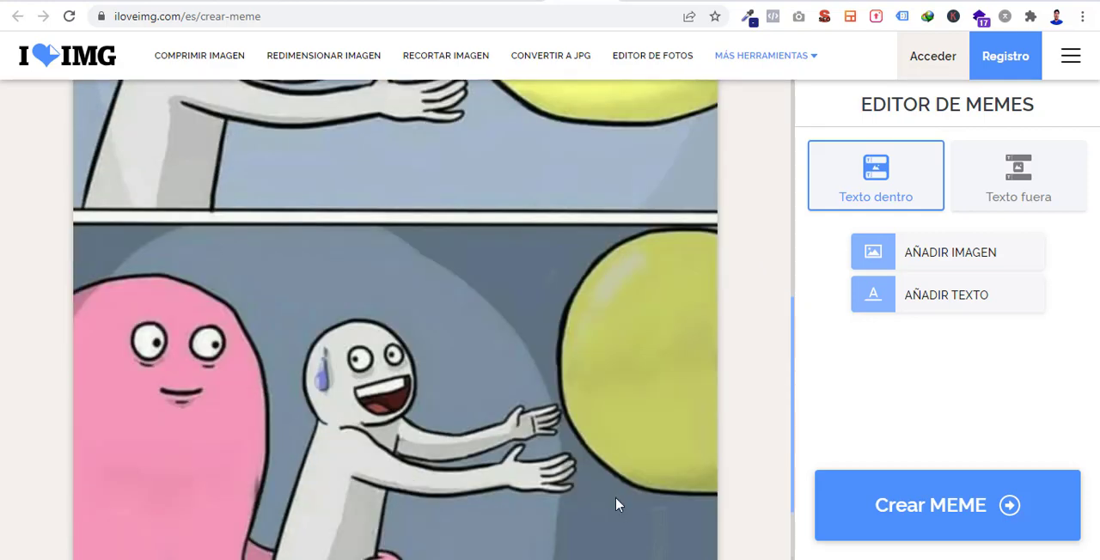
scroll(550, 437, up, 6)
scroll(550, 436, down, 2)
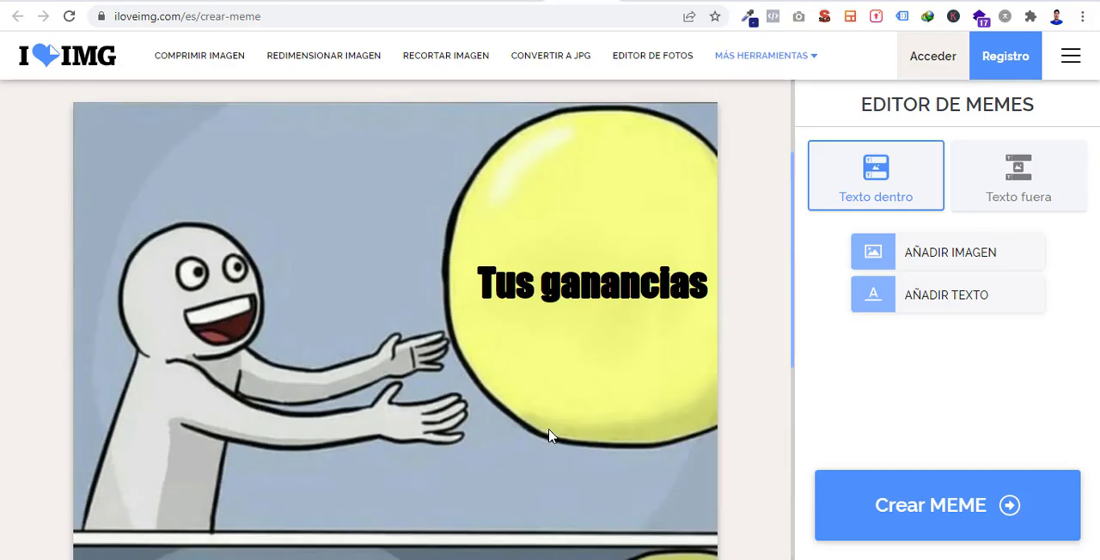
scroll(550, 436, up, 1)
scroll(550, 436, down, 5)
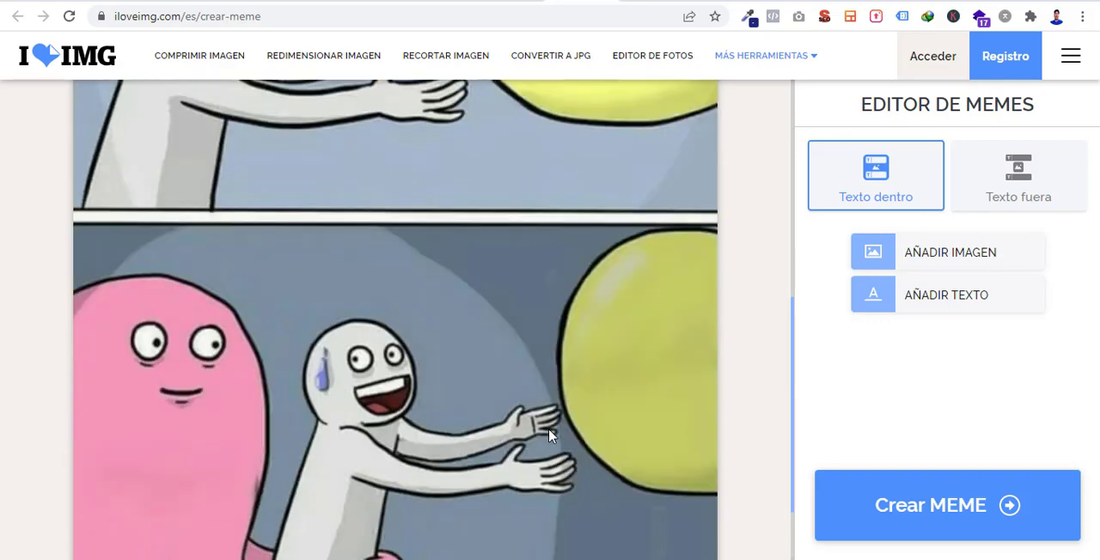
click(945, 299)
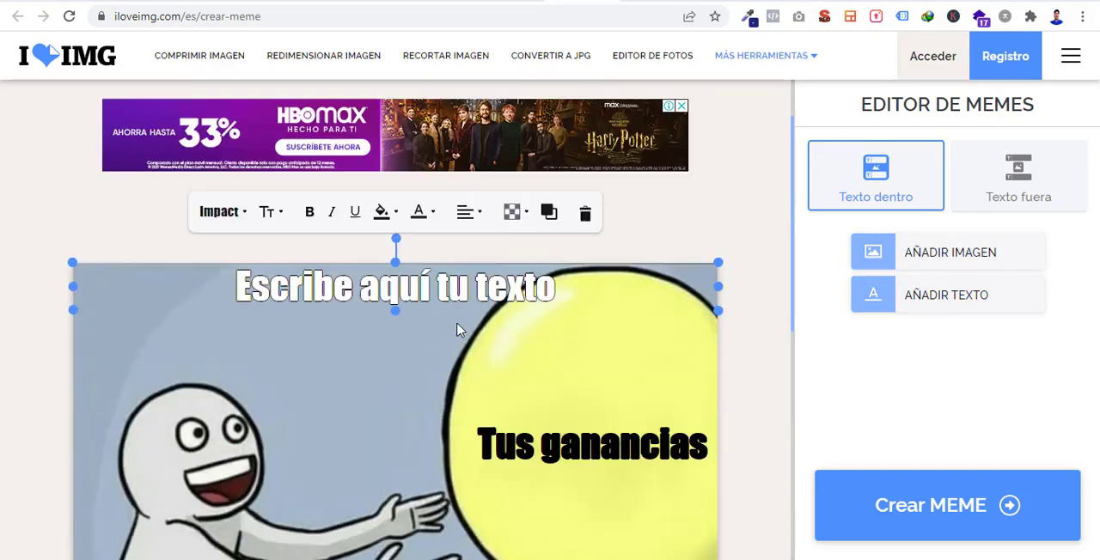
scroll(458, 324, up, 5)
drag(482, 305, 548, 525)
scroll(548, 526, down, 4)
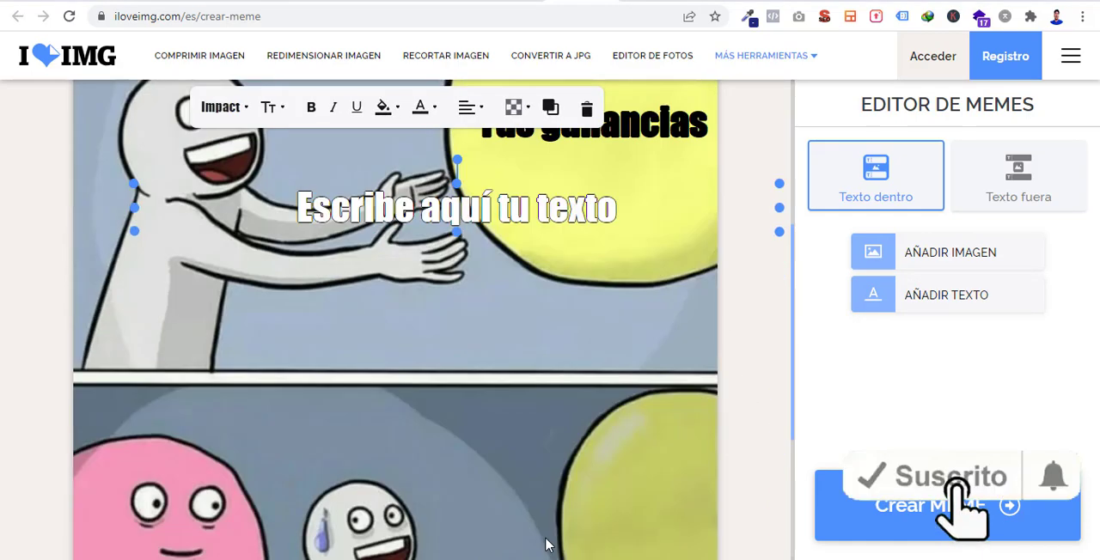
drag(592, 211, 660, 518)
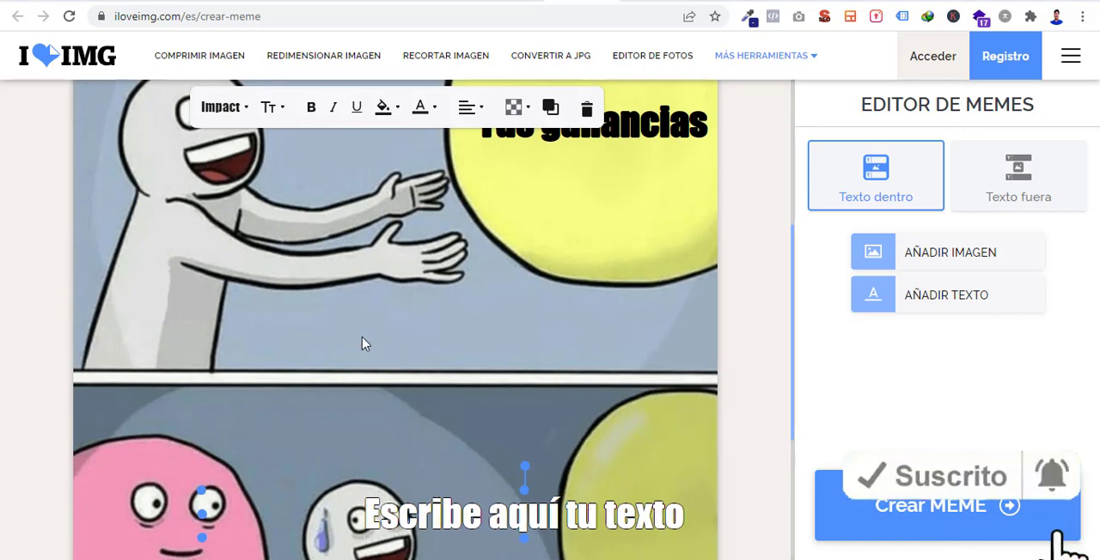
- Replace the new text box's placeholder text with "Tu novia"
click(597, 521)
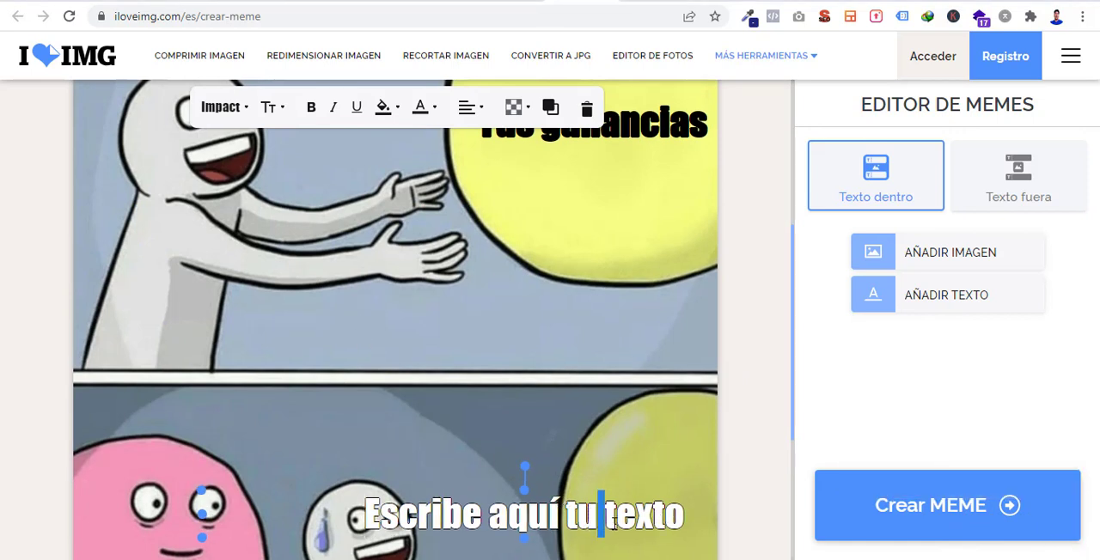
click(637, 524)
drag(682, 514, 371, 518)
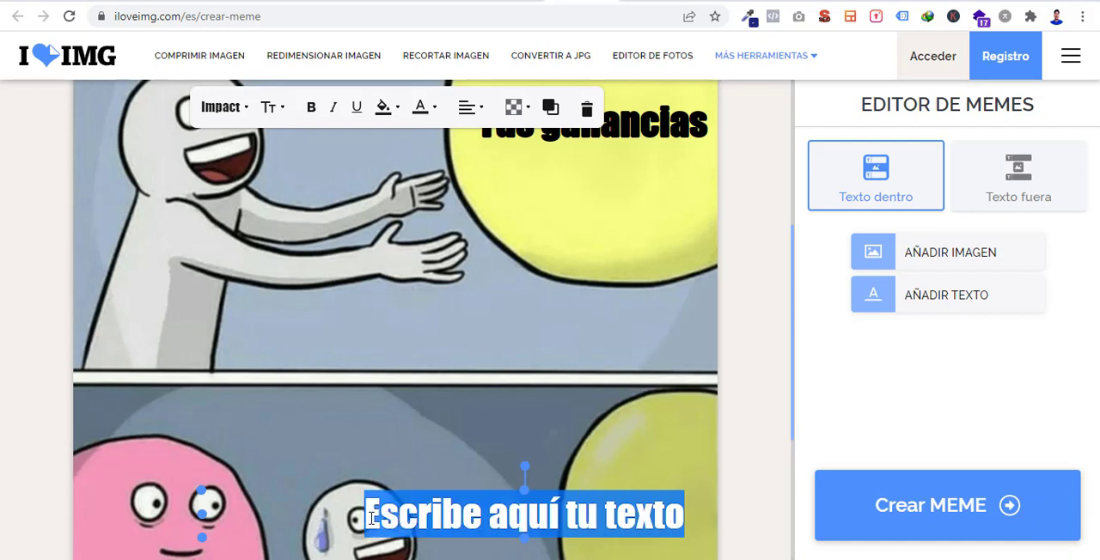
text(T)
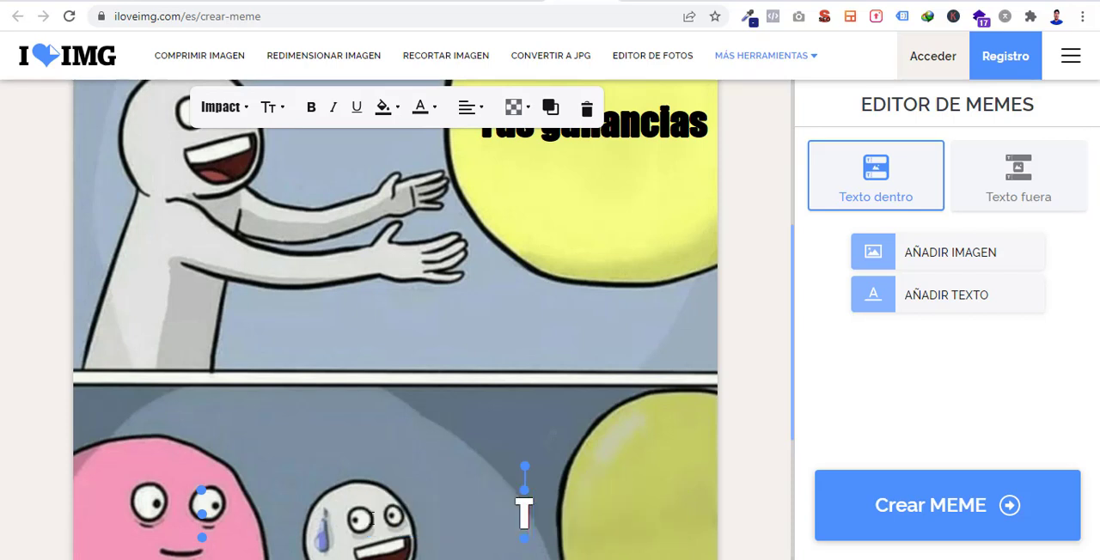
text(u novia)
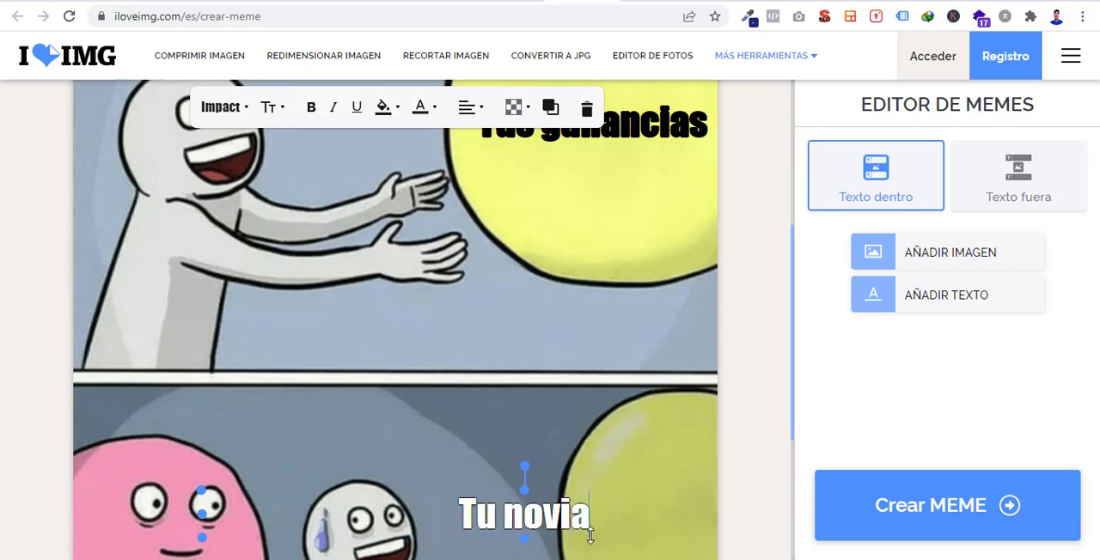
- Set the "Tu novia" caption's font color to black and move it onto the lower panel's balloon
drag(591, 518, 458, 520)
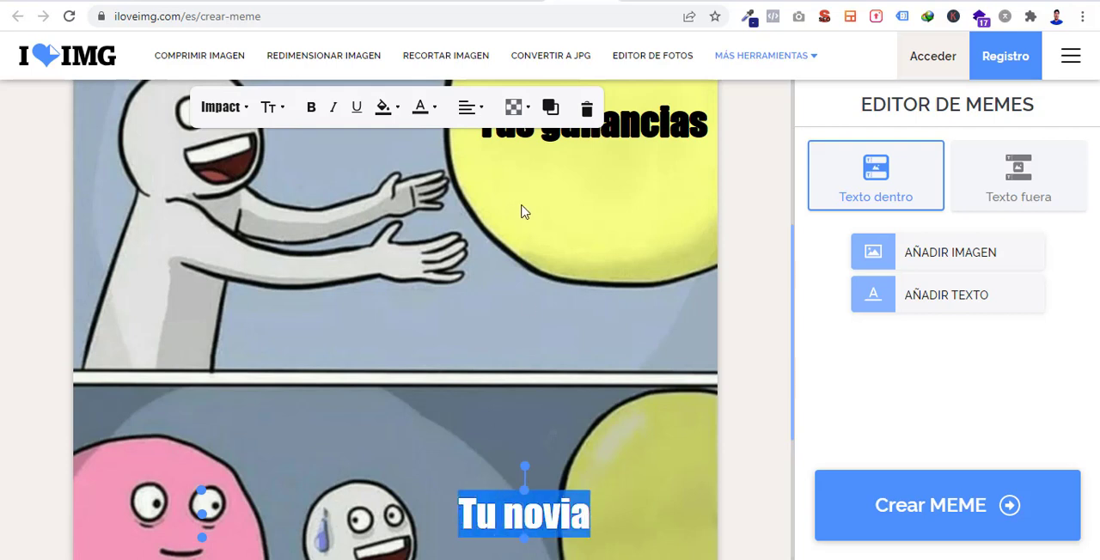
click(435, 110)
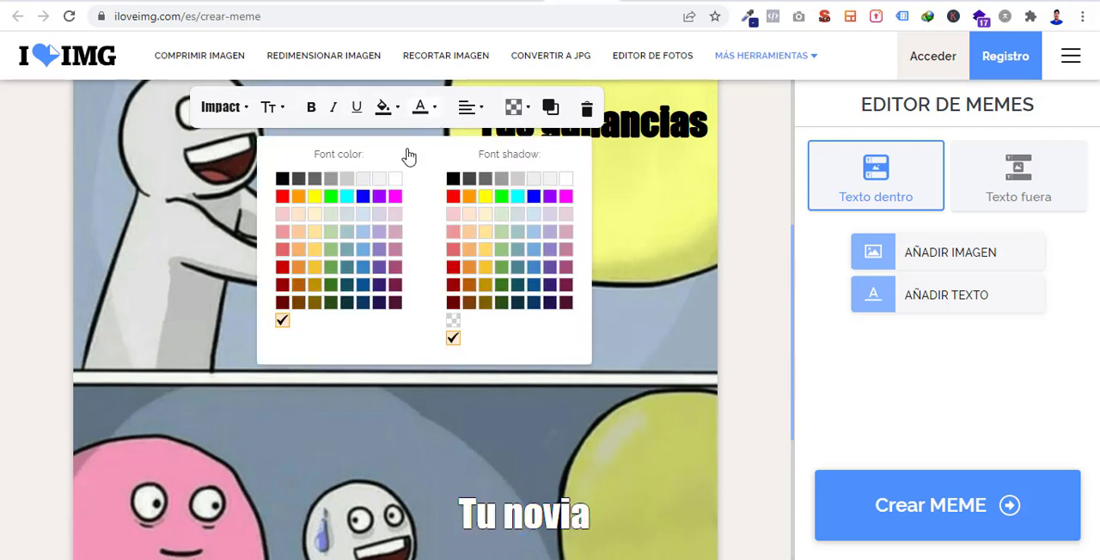
click(283, 179)
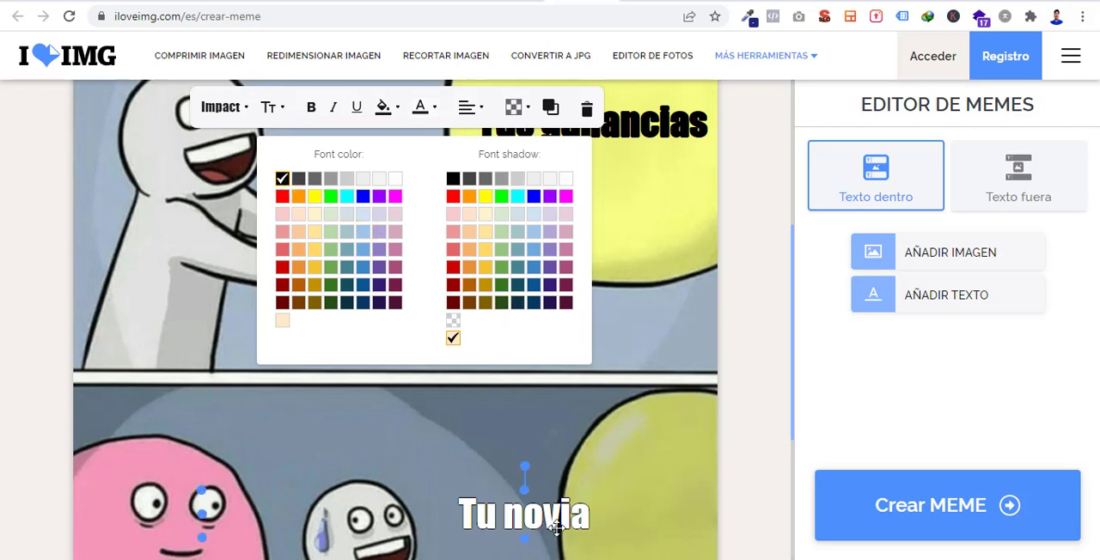
click(630, 488)
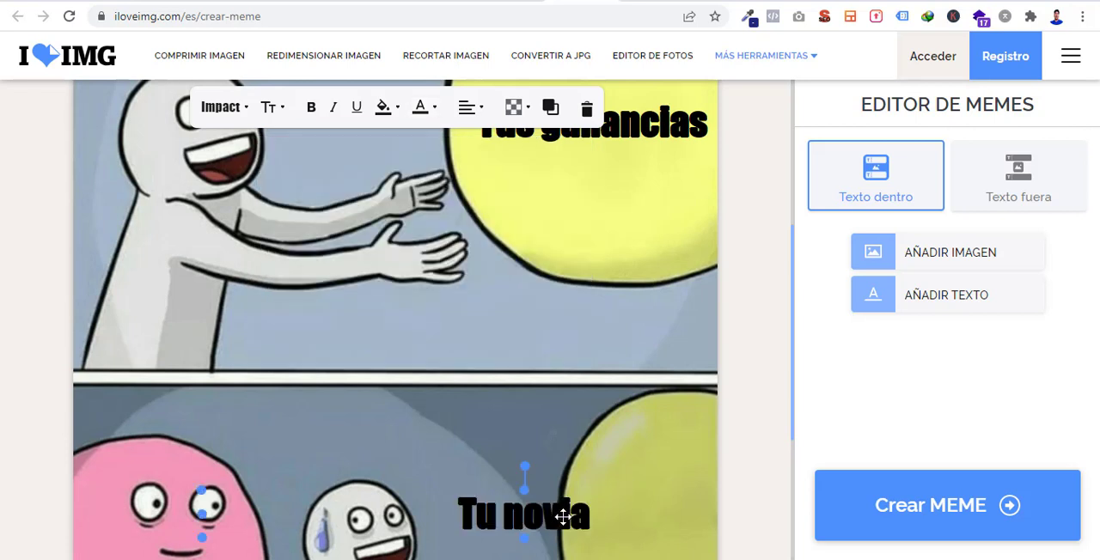
drag(562, 517, 679, 533)
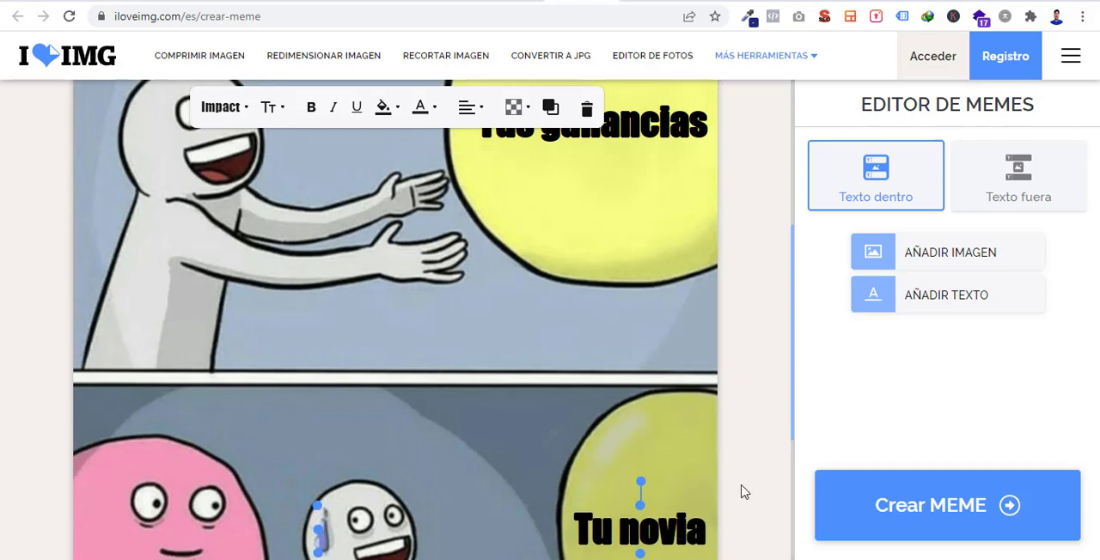
click(744, 491)
scroll(661, 434, down, 2)
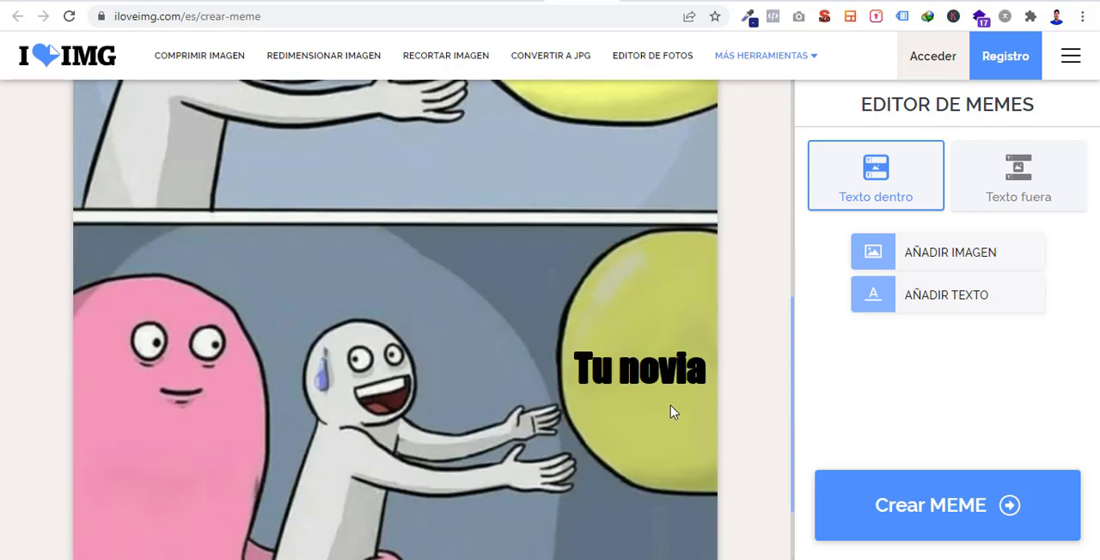
mouse_move(653, 368)
mouse_down()
mouse_move(656, 382)
mouse_move(652, 367)
mouse_up()
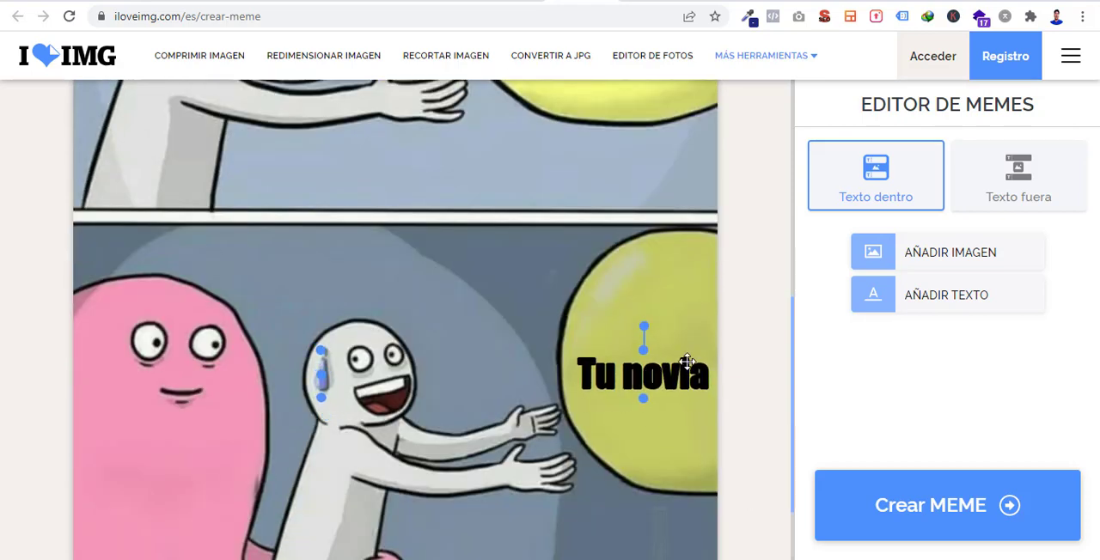
- Change the "Tu novia" caption's font to Arial
click(697, 350)
click(667, 369)
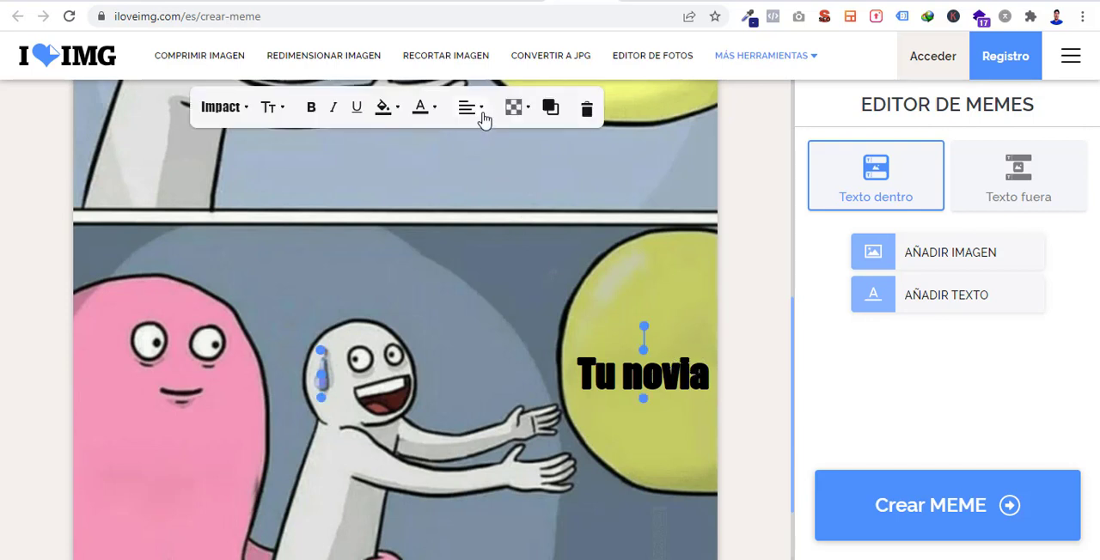
click(524, 113)
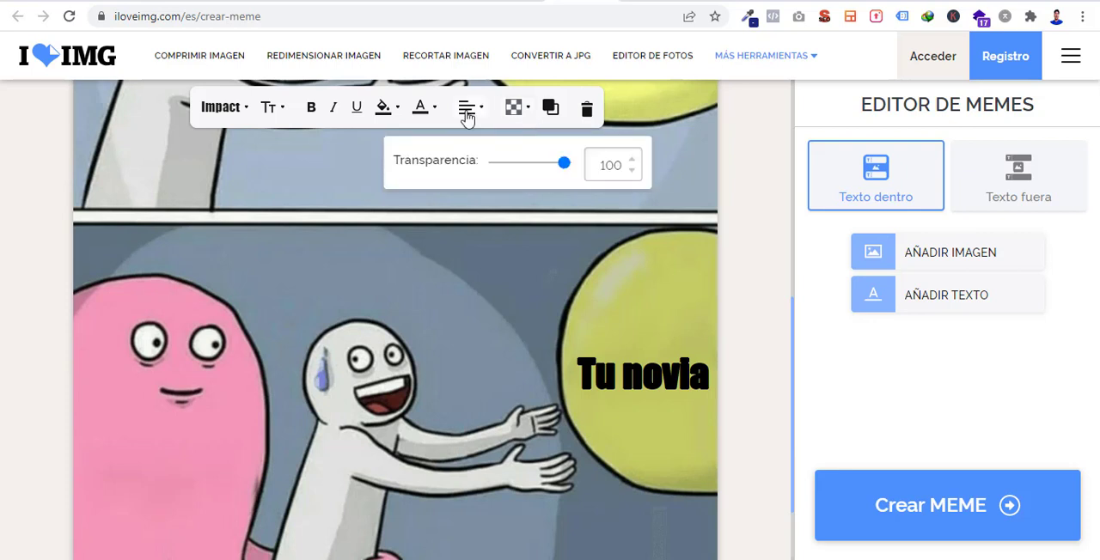
click(401, 114)
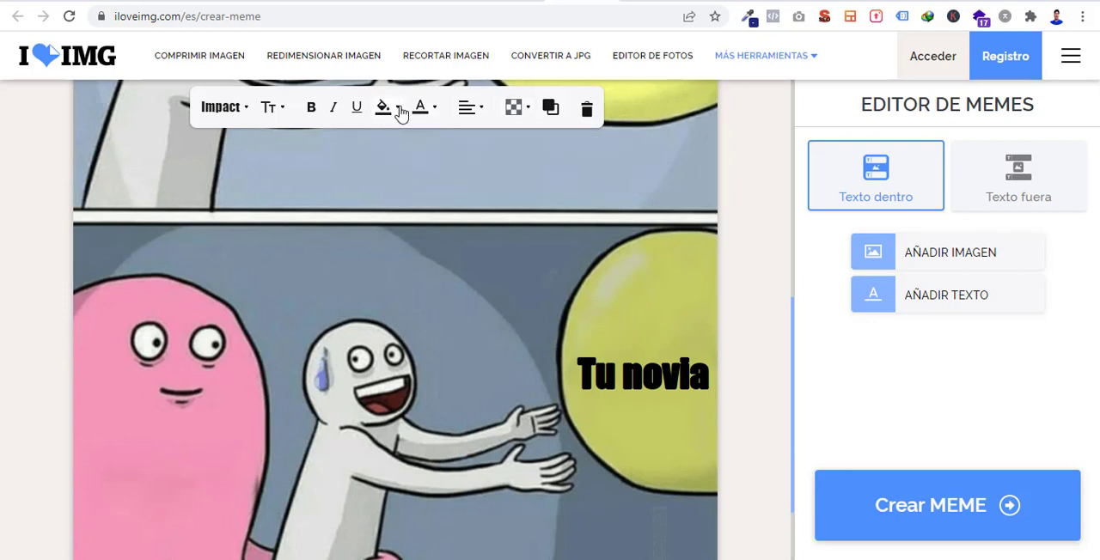
click(399, 113)
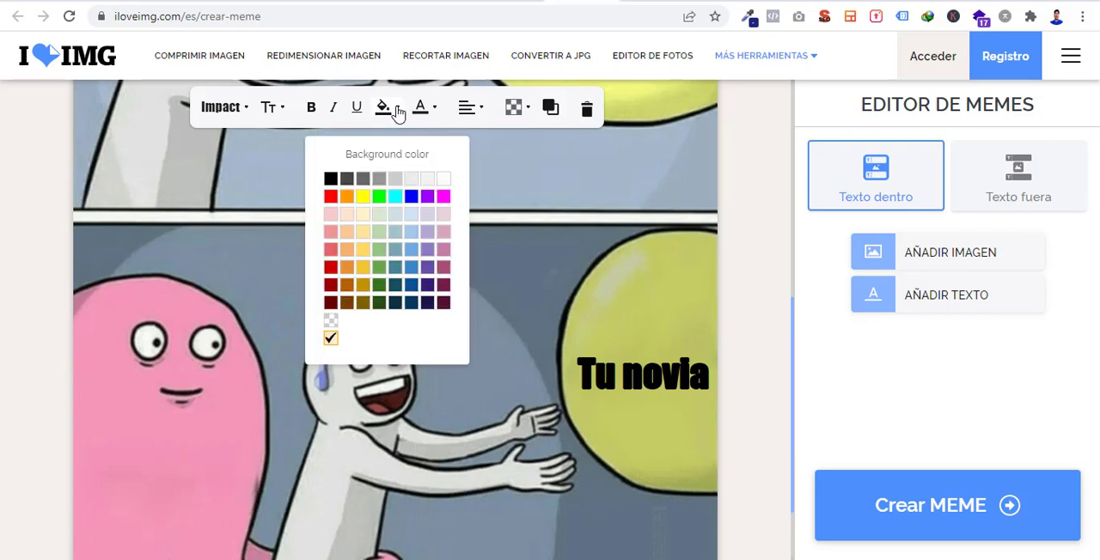
click(398, 114)
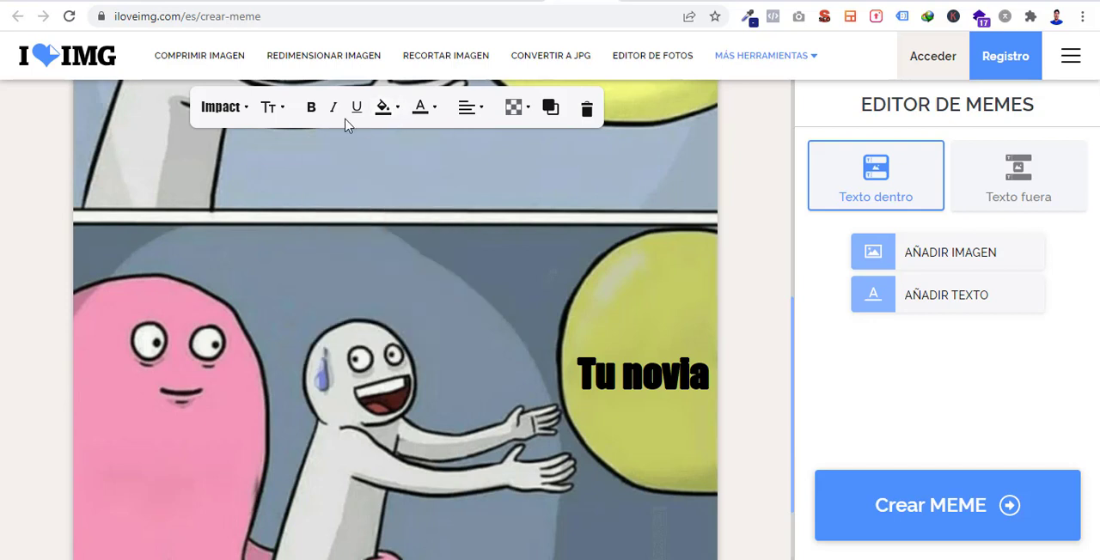
click(246, 112)
click(227, 160)
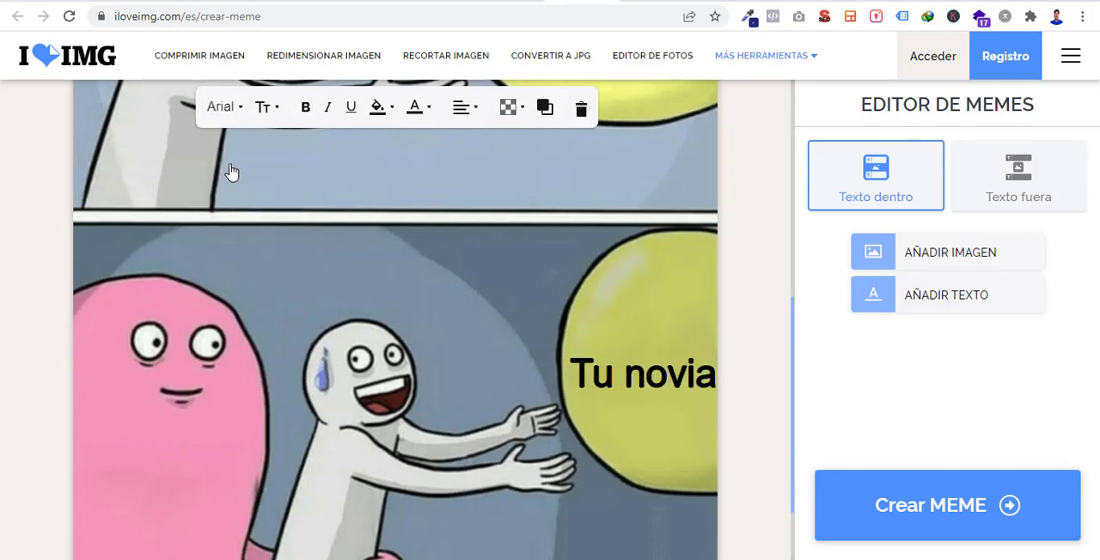
- Change the "Tus ganancias" caption's font to Arial
scroll(566, 301, down, 6)
click(615, 280)
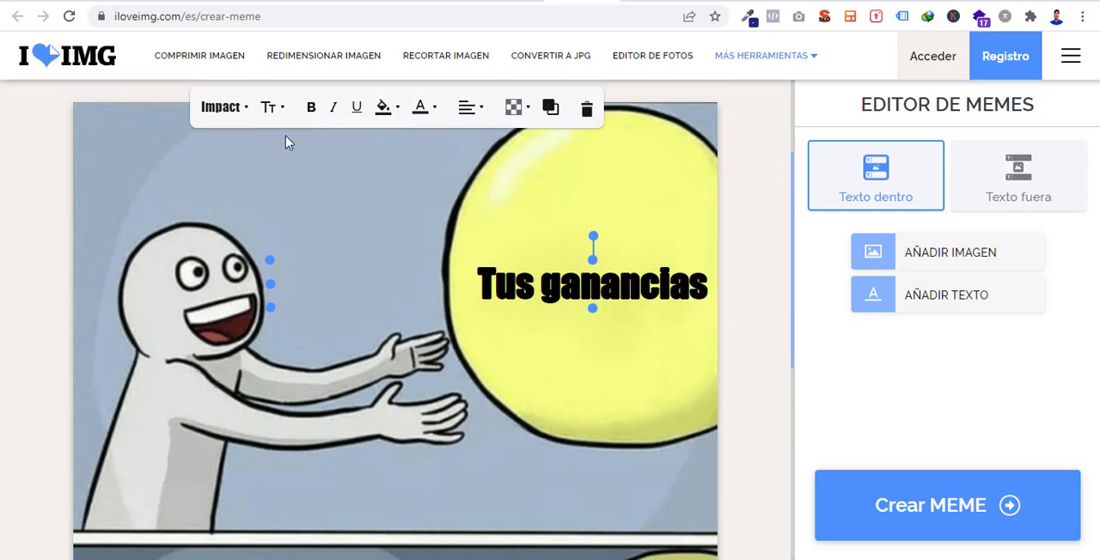
click(245, 117)
click(229, 163)
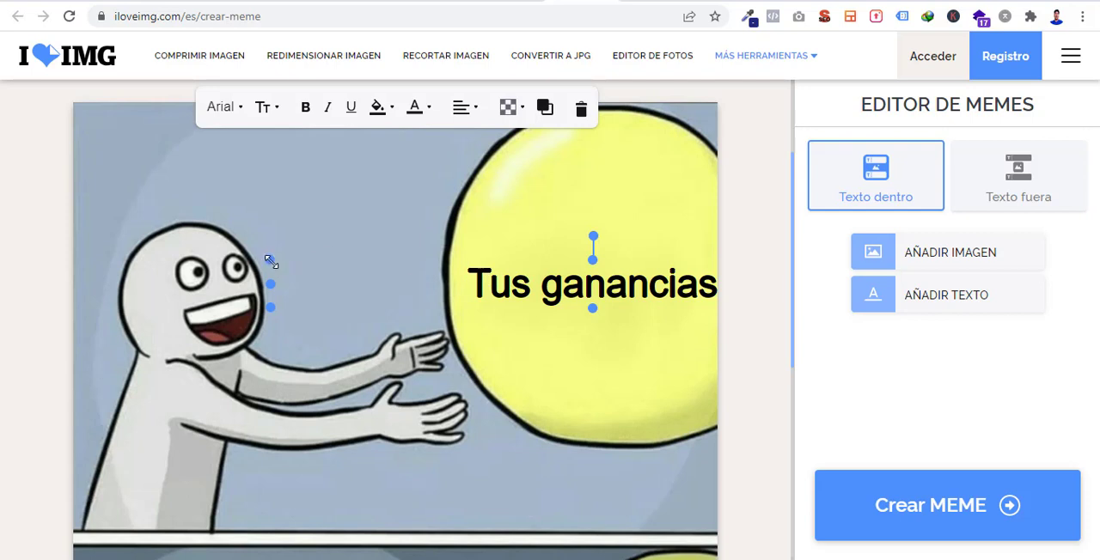
- Narrow the "Tus ganancias" text box so it wraps onto two lines and center it on the upper balloon
drag(270, 261, 447, 273)
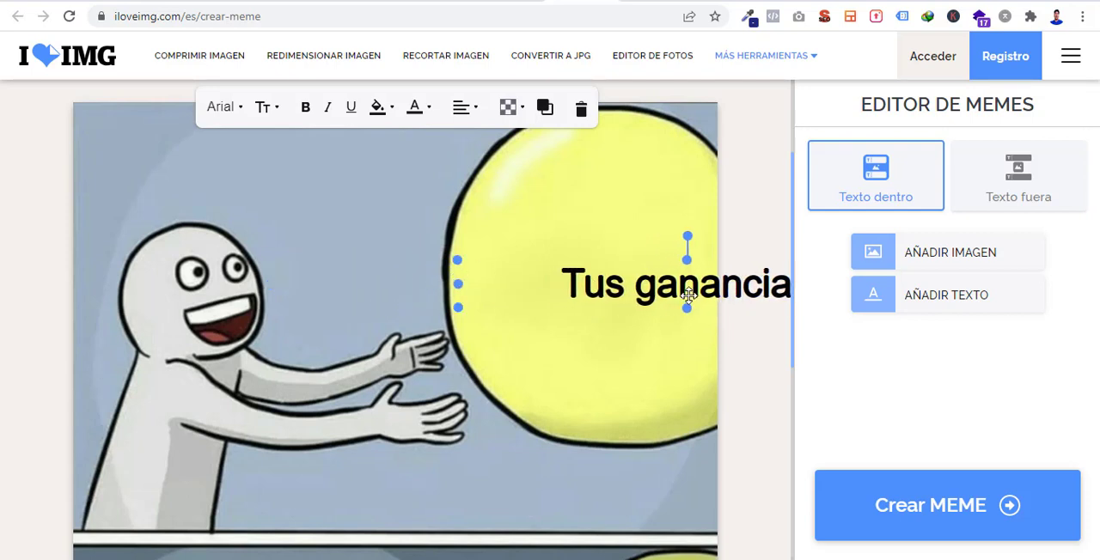
drag(688, 295, 593, 290)
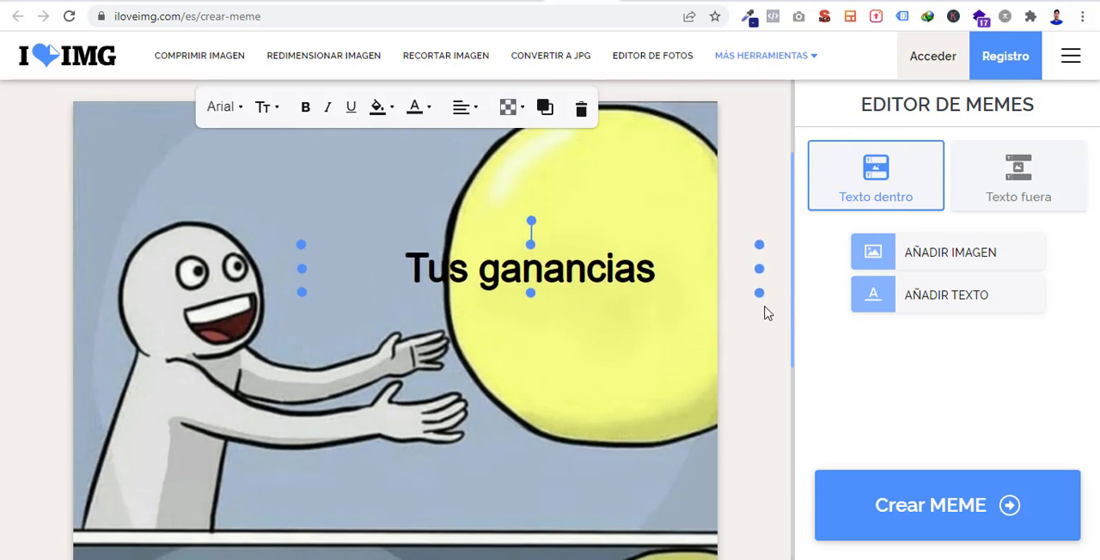
drag(759, 268, 676, 294)
drag(617, 330, 650, 313)
click(658, 400)
- Narrow the "Tu novia" text box so it wraps onto two lines and center it on the lower balloon
scroll(658, 410, down, 4)
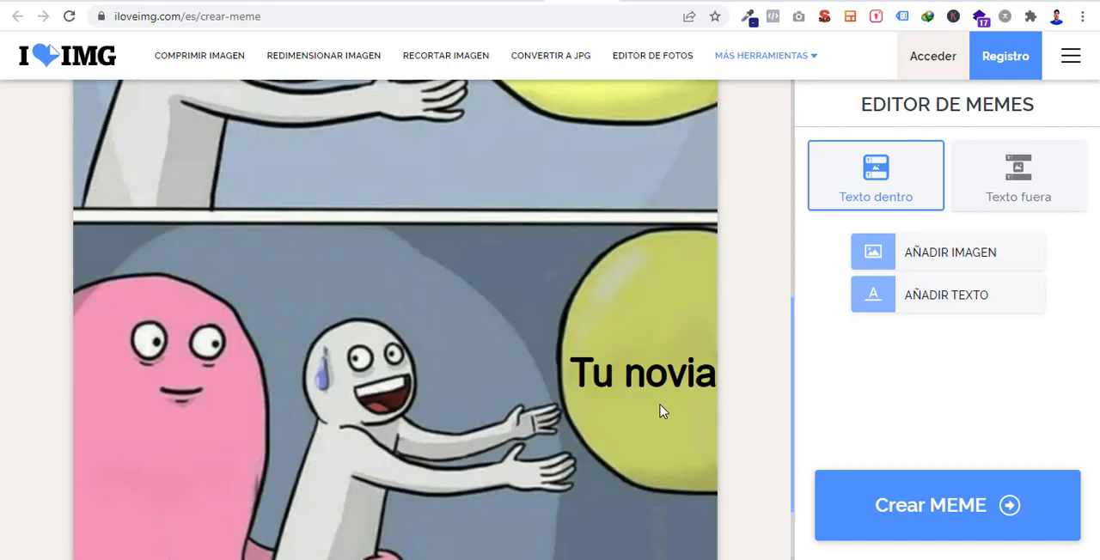
click(718, 370)
click(689, 391)
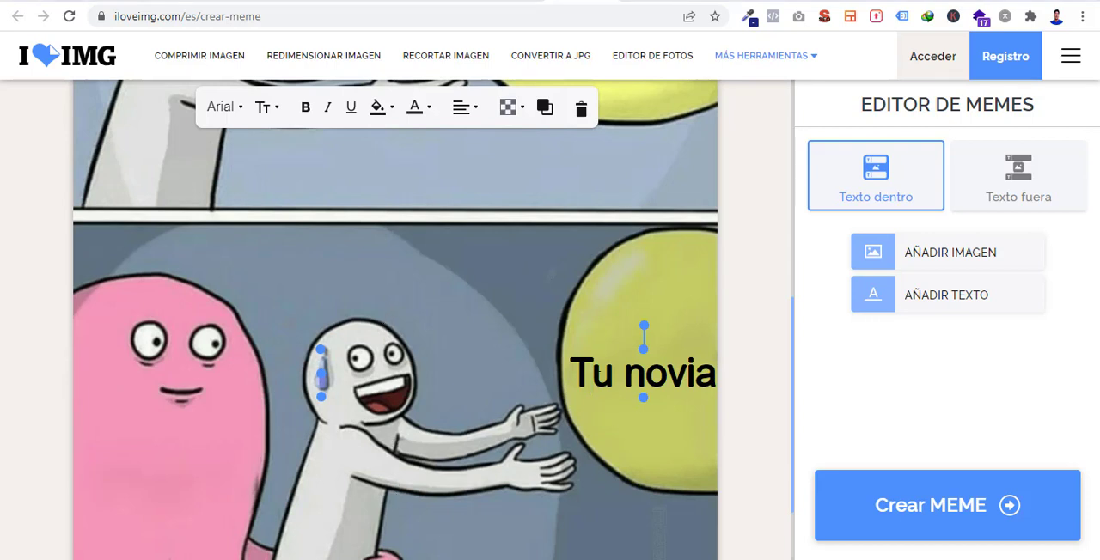
click(669, 432)
click(685, 378)
drag(322, 398, 523, 366)
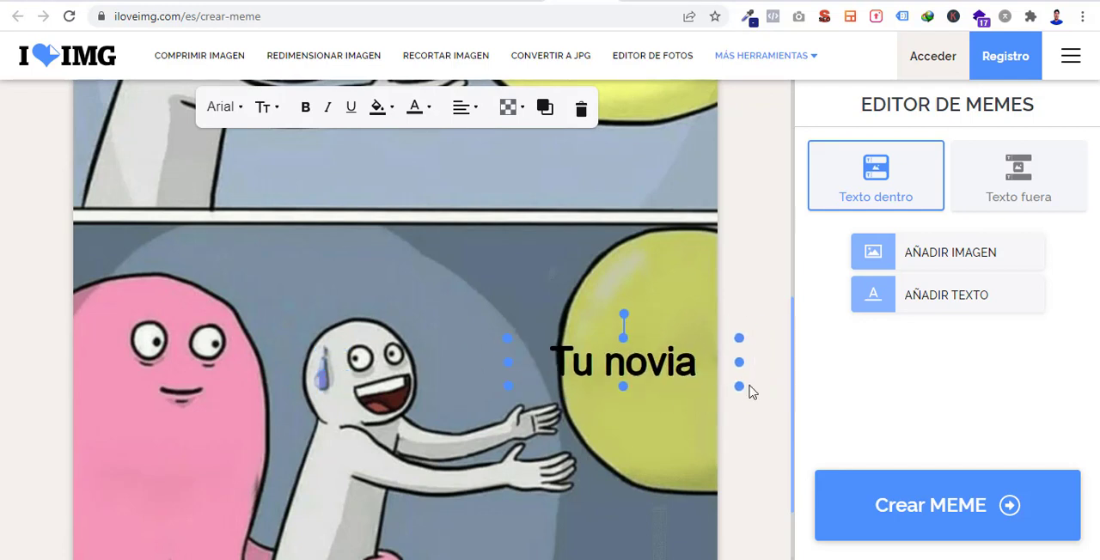
drag(738, 386, 602, 365)
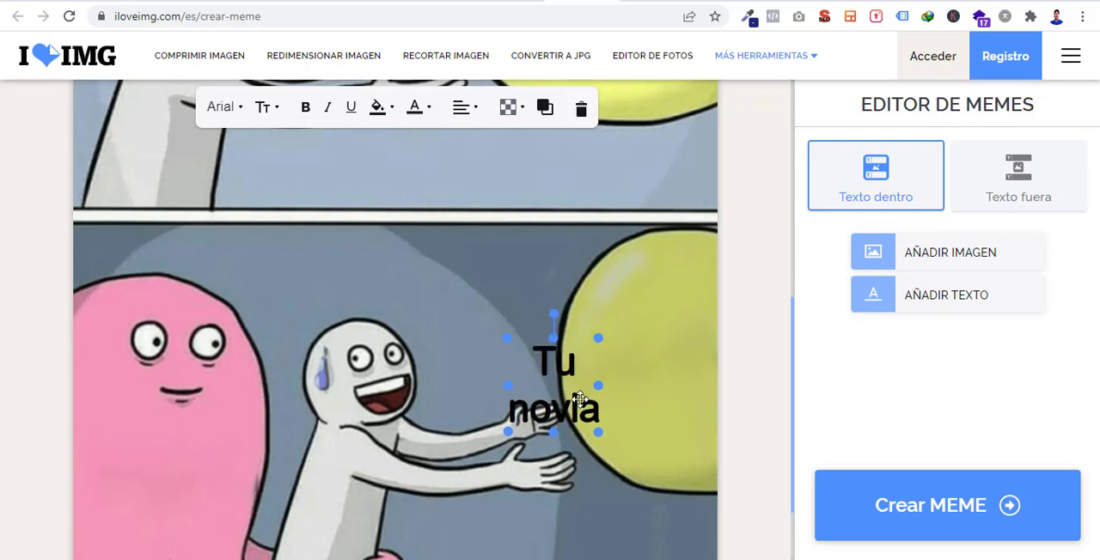
drag(576, 401, 665, 387)
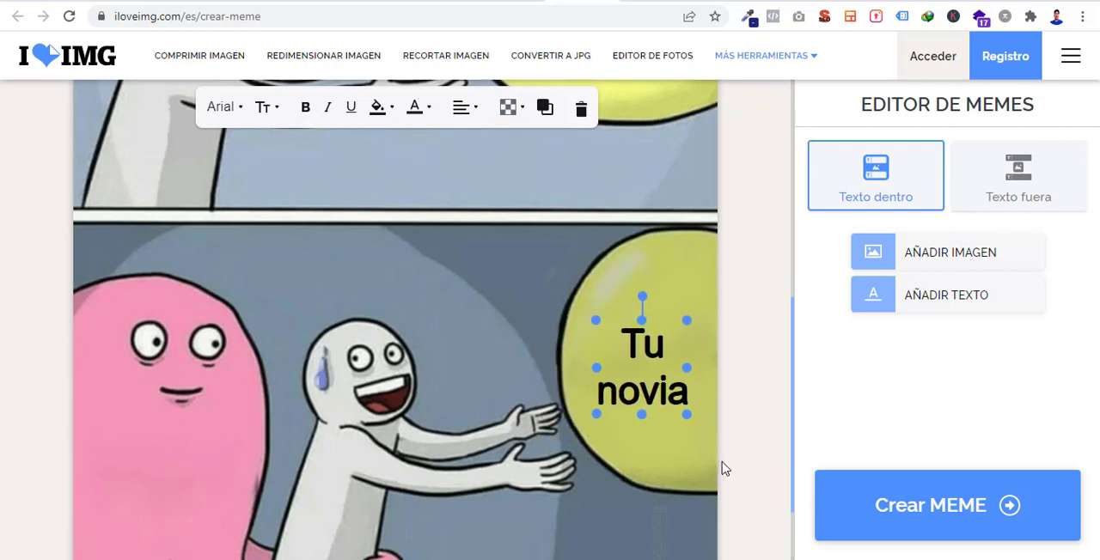
click(723, 468)
- Delete the unused "Escribe aquí tu texto" placeholder caption from the lower panel
scroll(469, 323, down, 1)
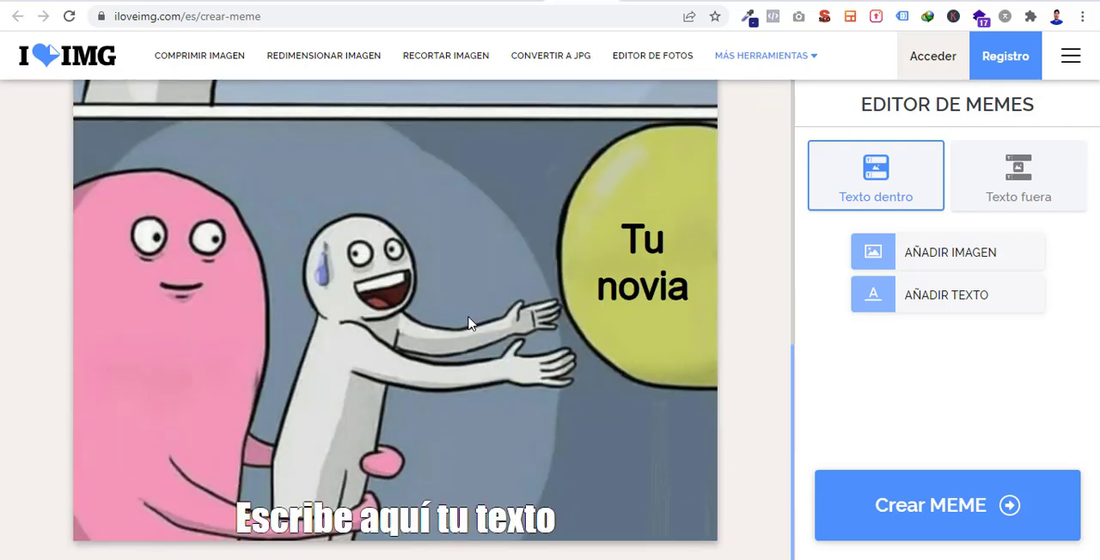
drag(515, 519, 469, 368)
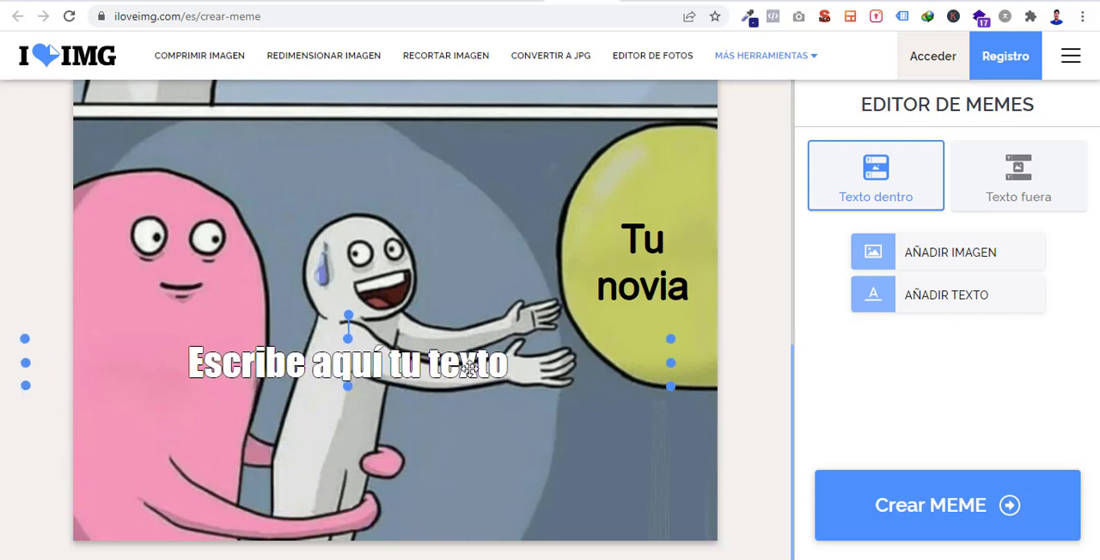
click(661, 450)
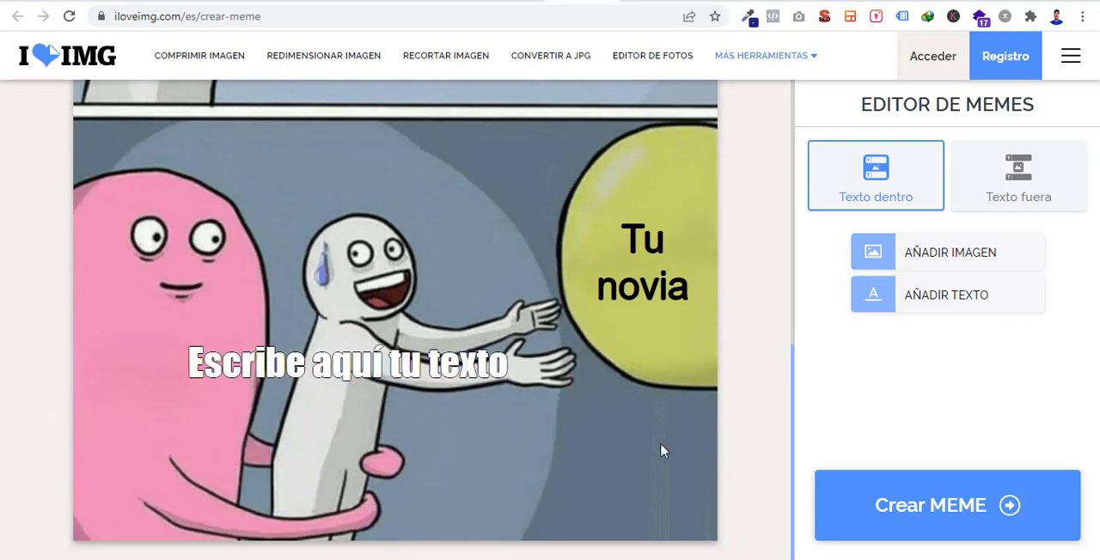
drag(450, 365, 513, 413)
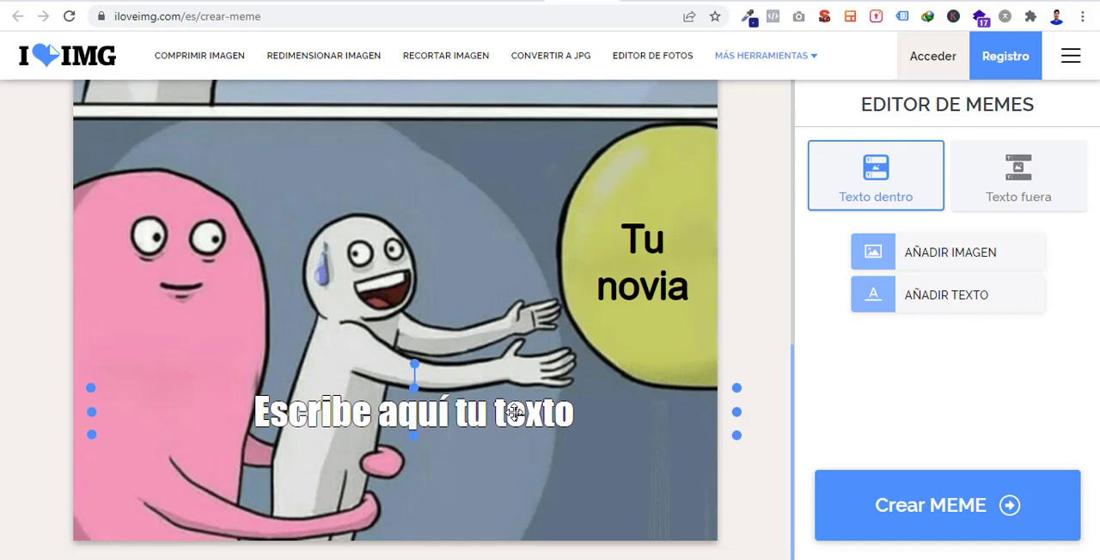
click(567, 416)
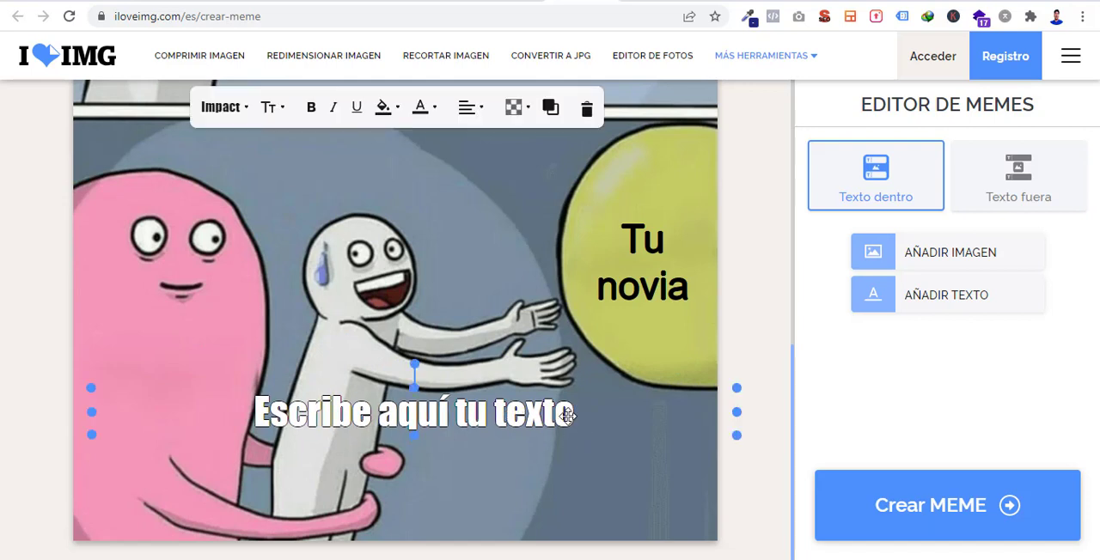
click(585, 109)
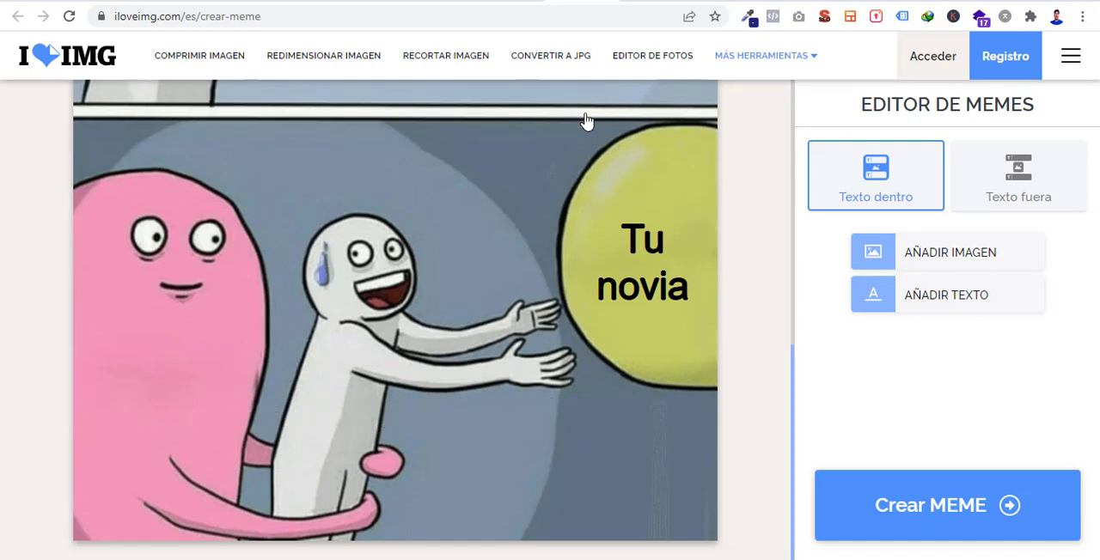
- Review both captioned panels, then create the meme and download the finished image
scroll(671, 432, down, 5)
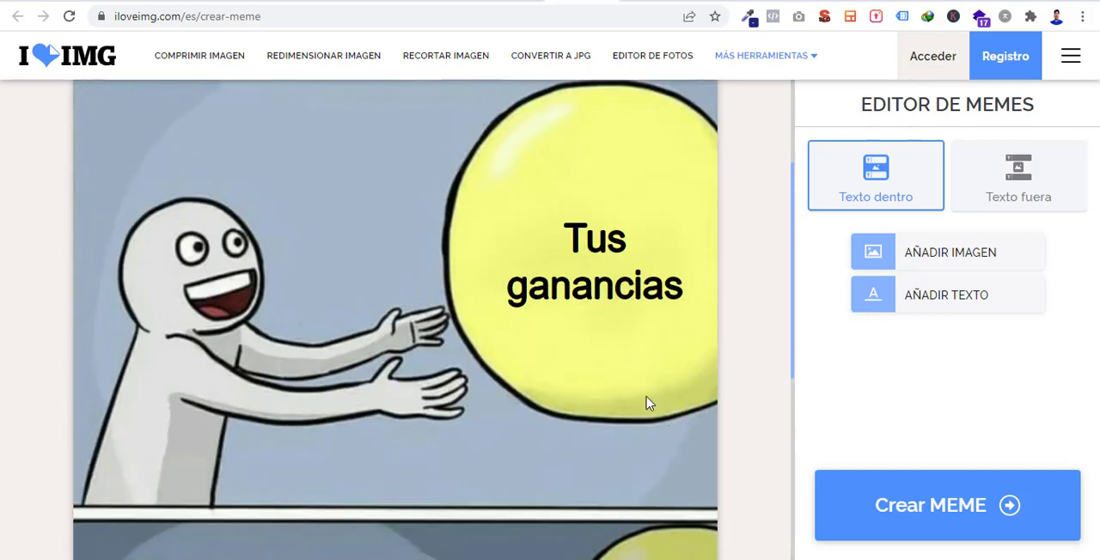
scroll(645, 423, up, 1)
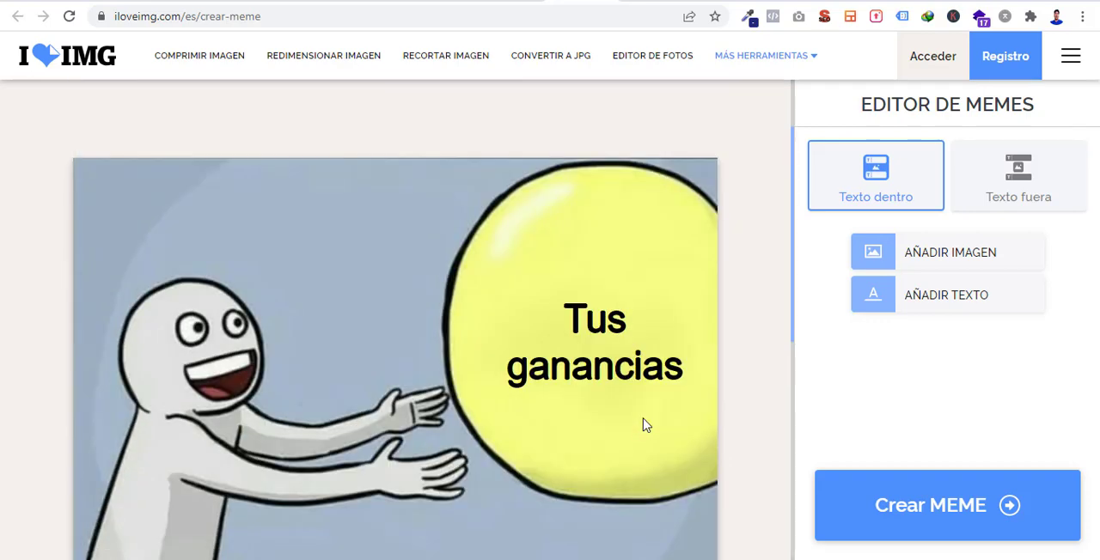
scroll(646, 425, down, 6)
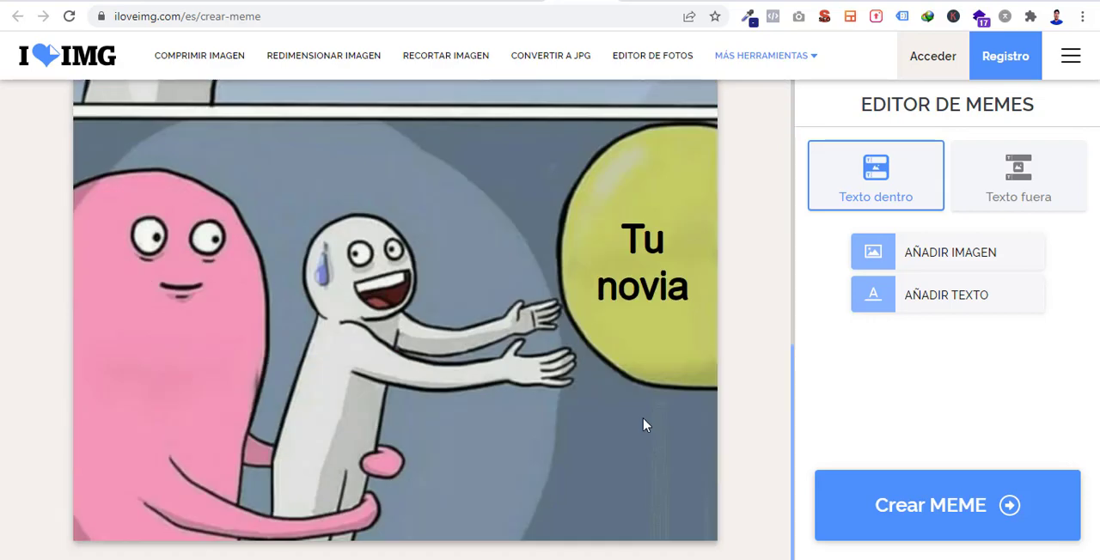
scroll(678, 343, up, 4)
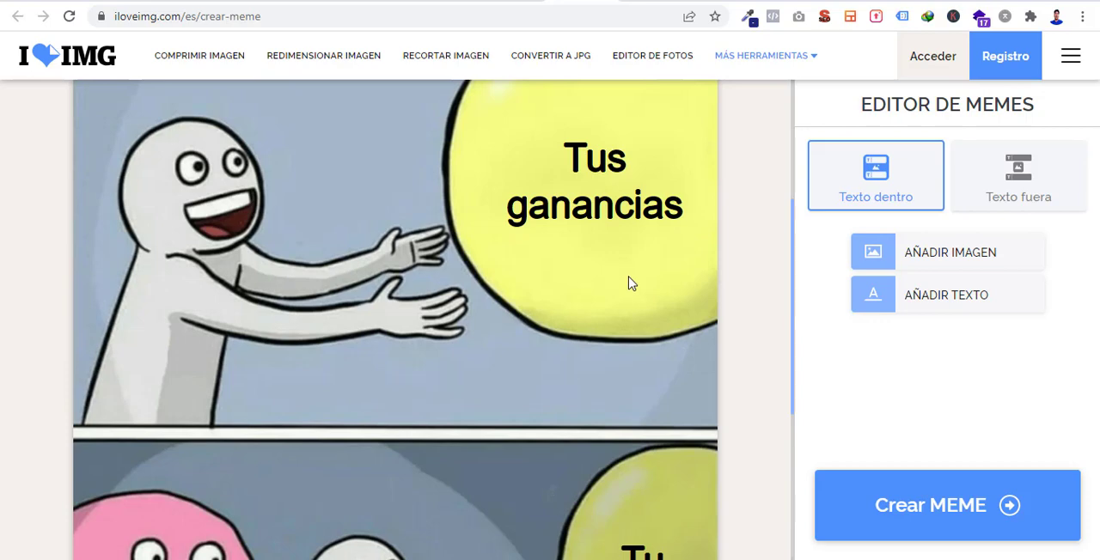
scroll(630, 286, down, 3)
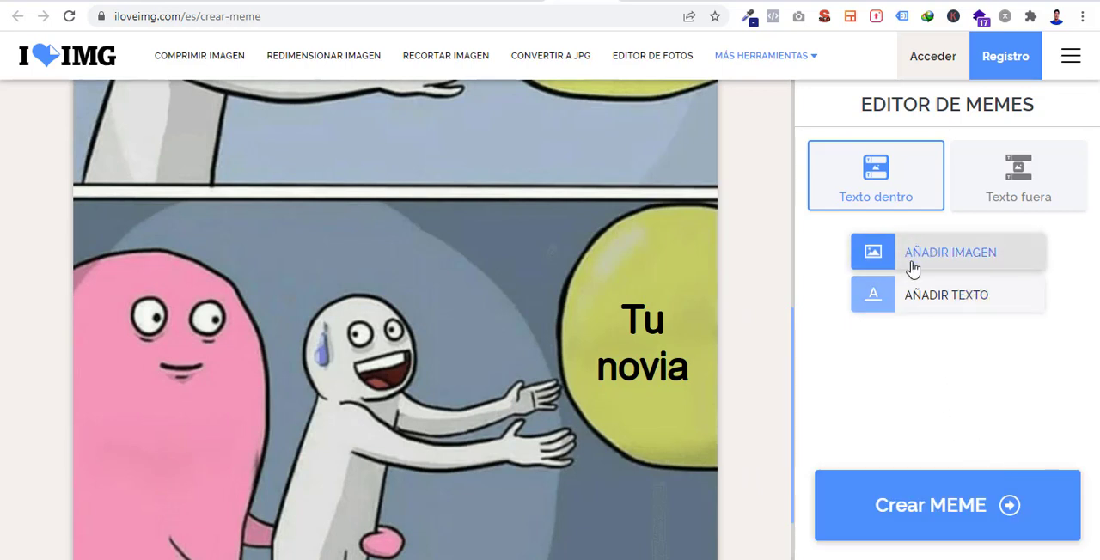
click(1000, 196)
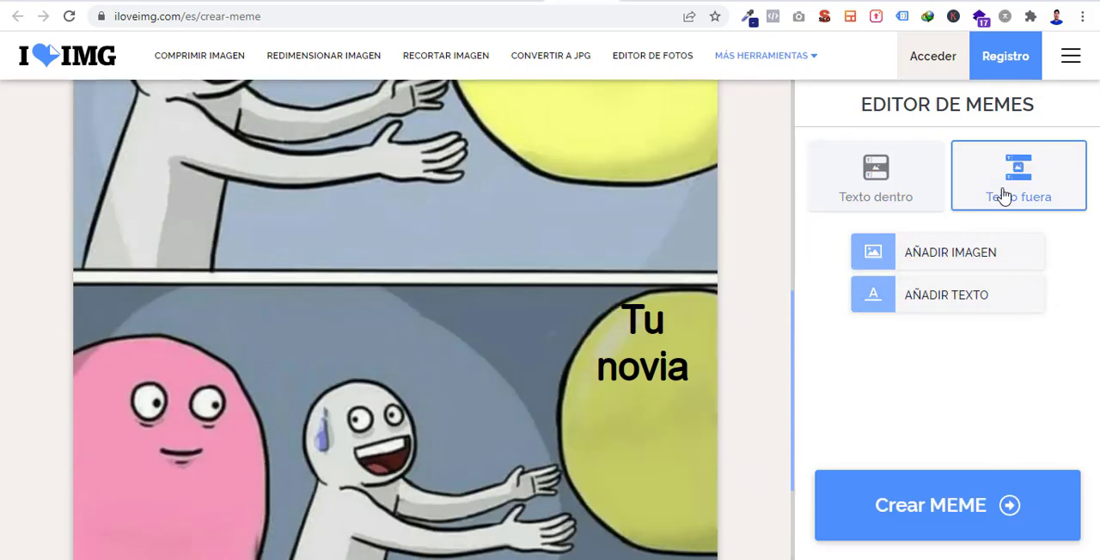
click(908, 185)
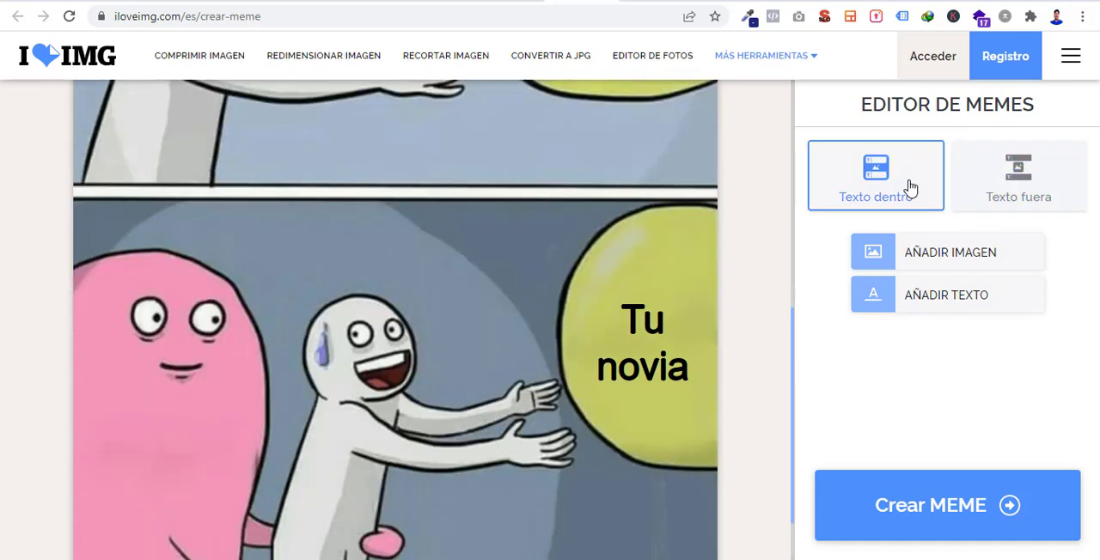
click(963, 514)
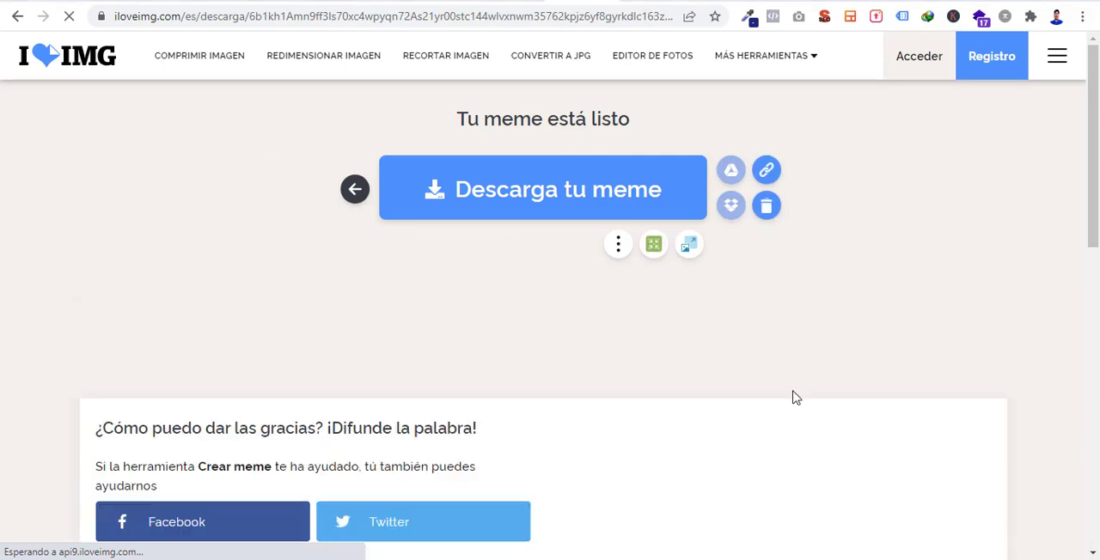
click(574, 214)
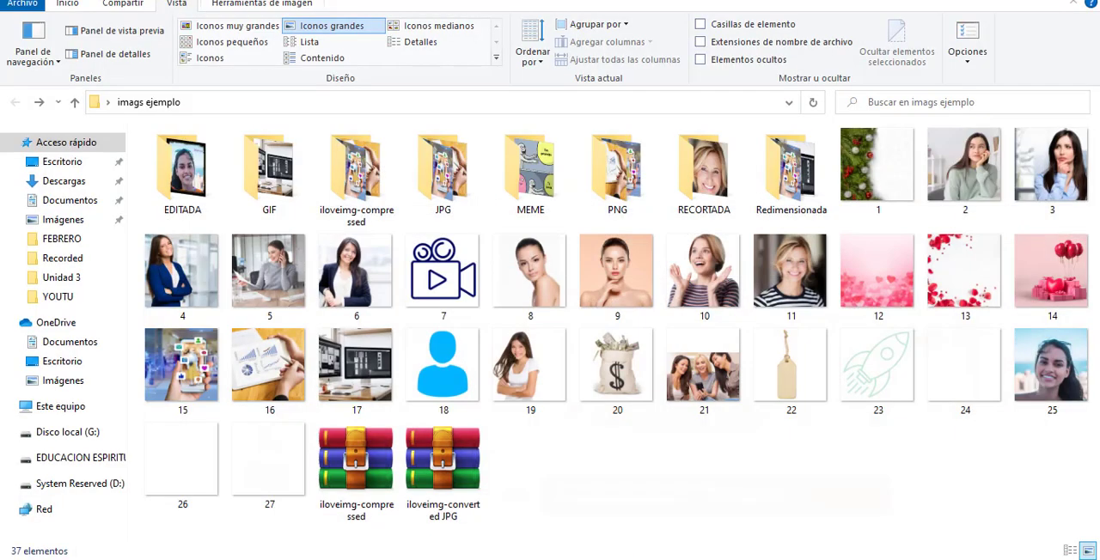
- In File Explorer, open the MEME folder and open the downloaded meme image
click(547, 174)
double_click(546, 174)
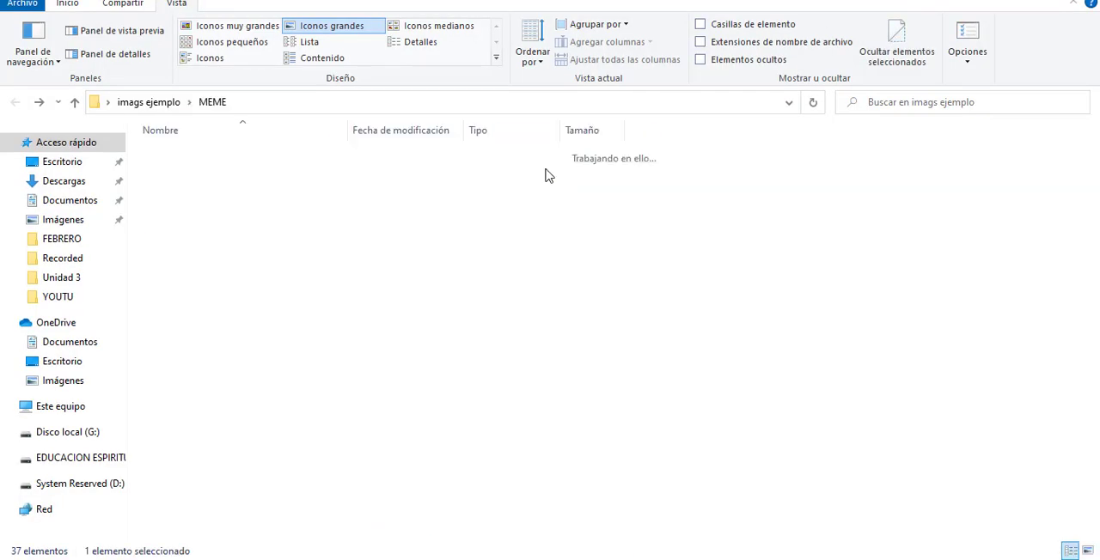
click(179, 176)
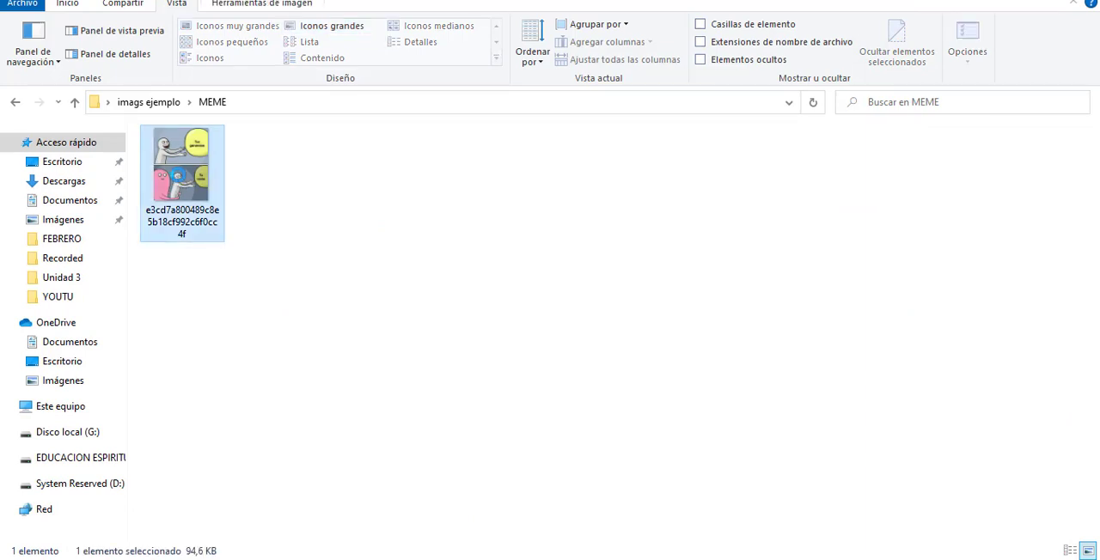
double_click(177, 174)
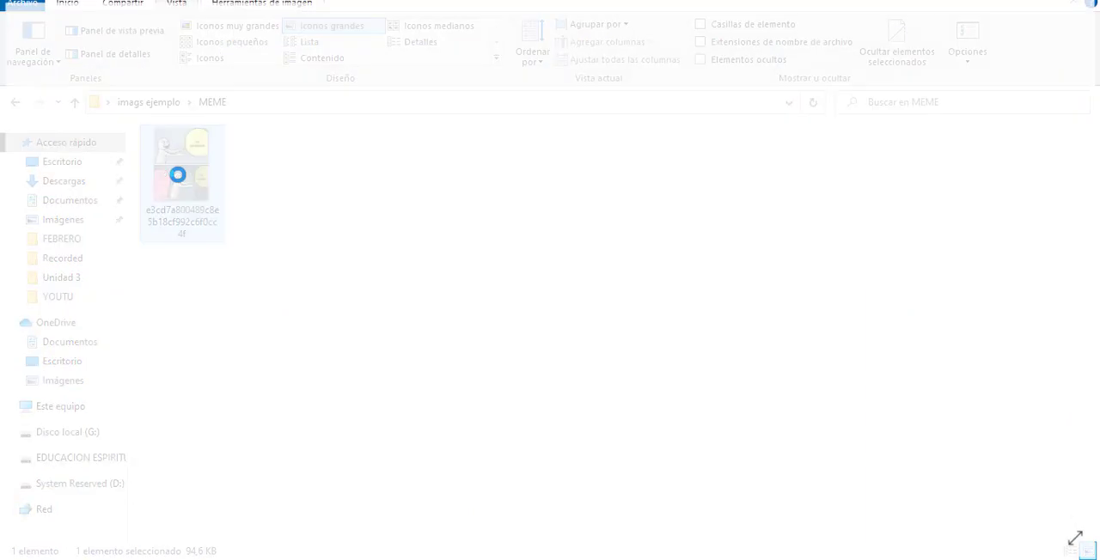